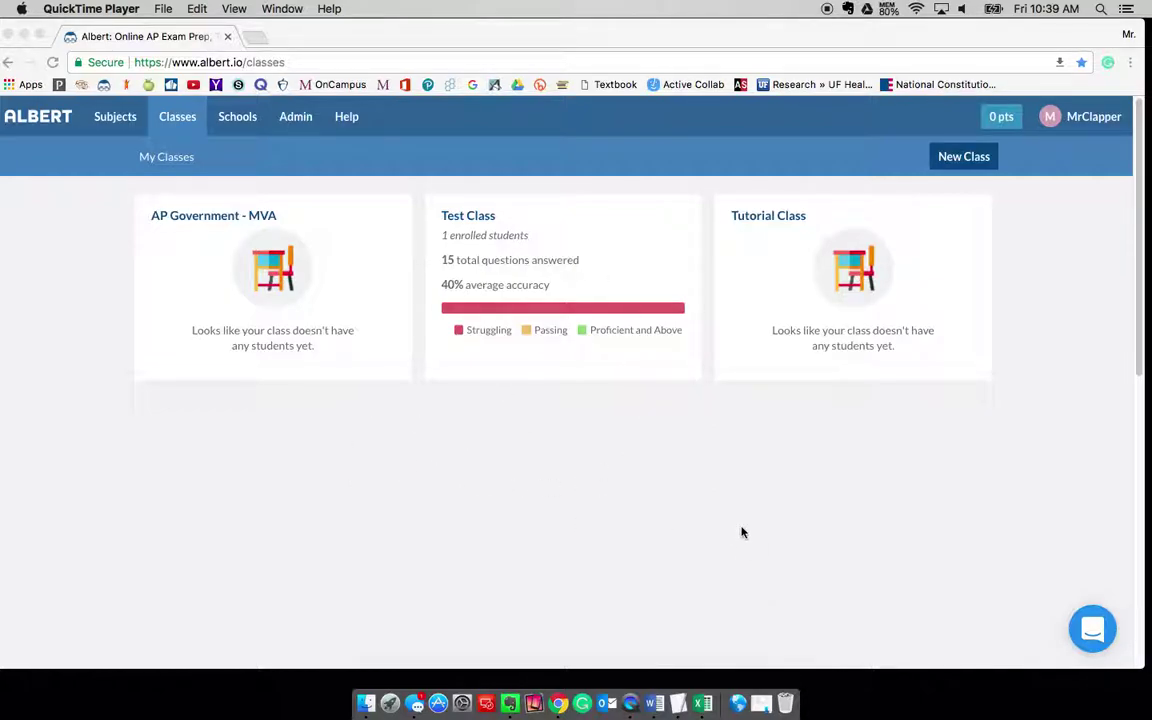
Open Assignment #1: Due Aug. 22 in the Test Class and review its student results
left_click(160, 108)
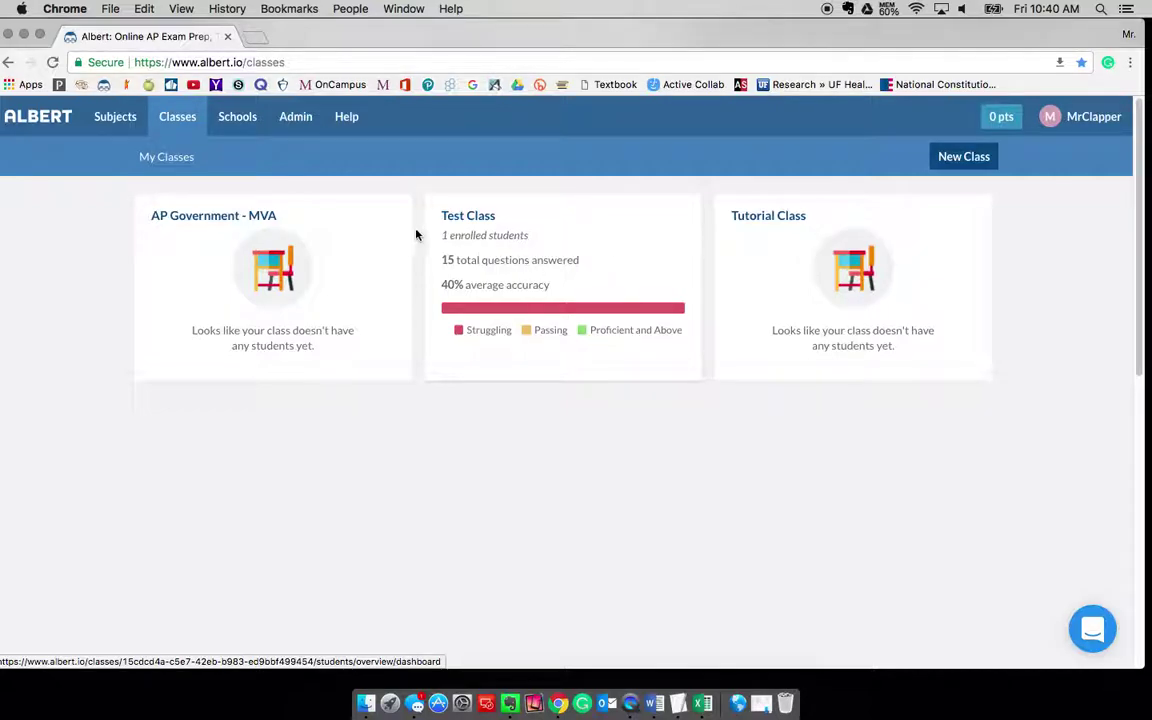
left_click(594, 247)
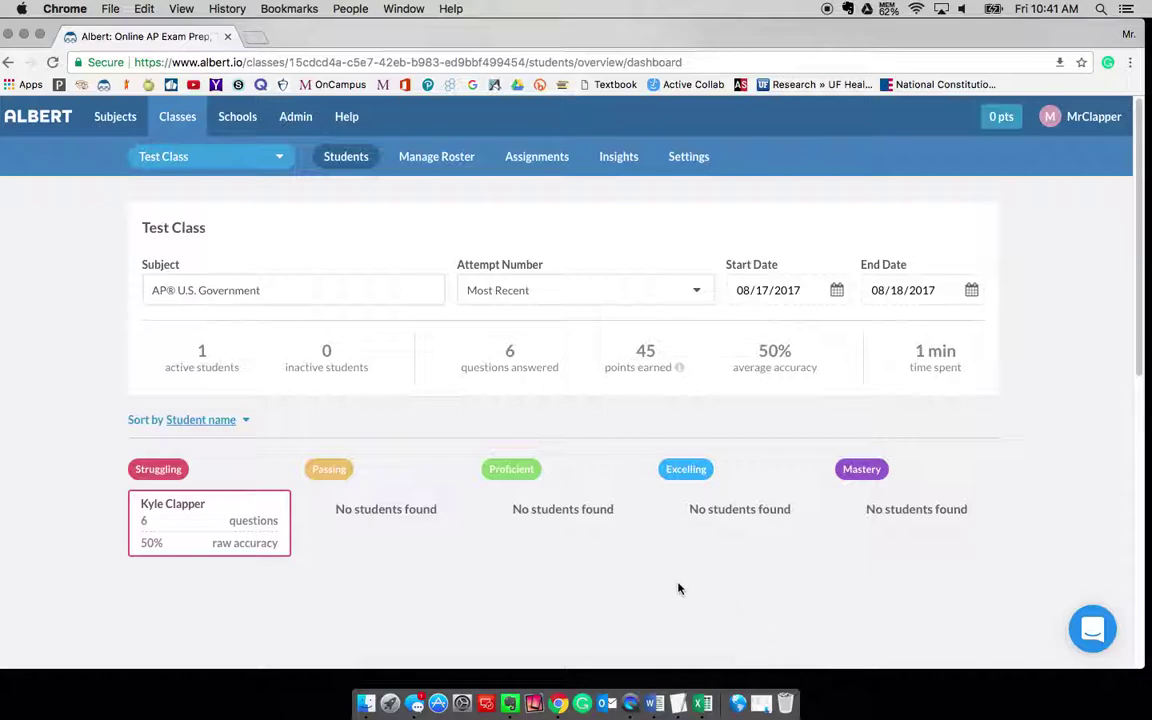
left_click(529, 162)
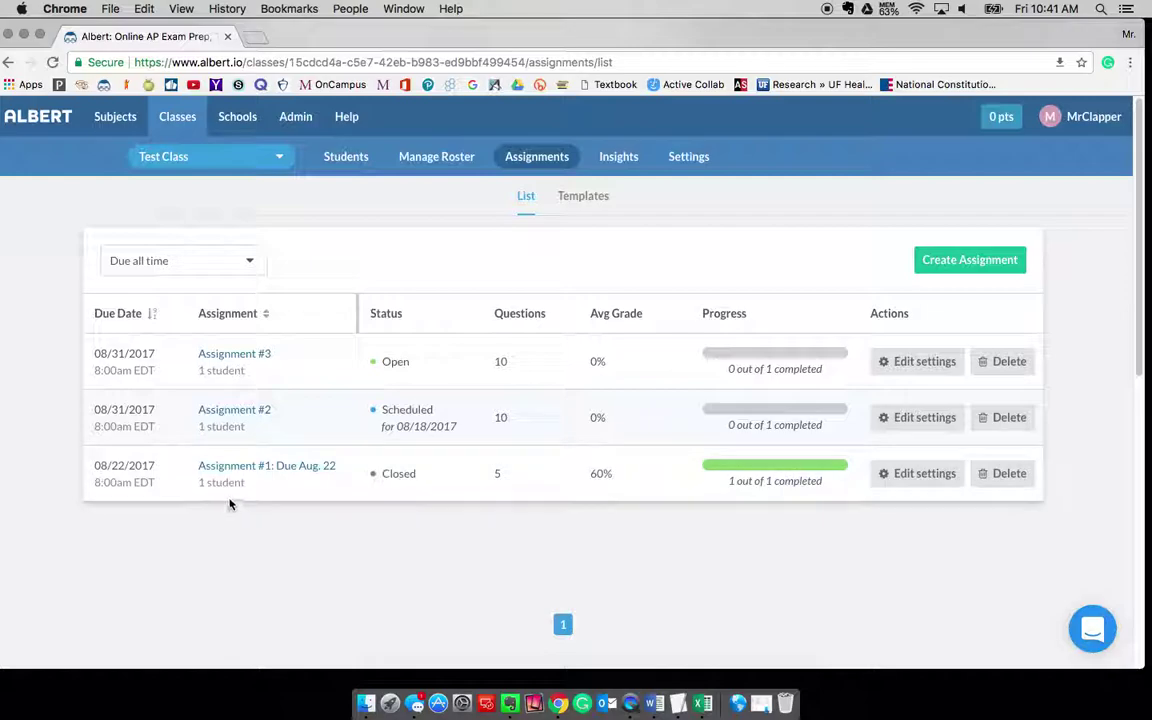
left_click(292, 470)
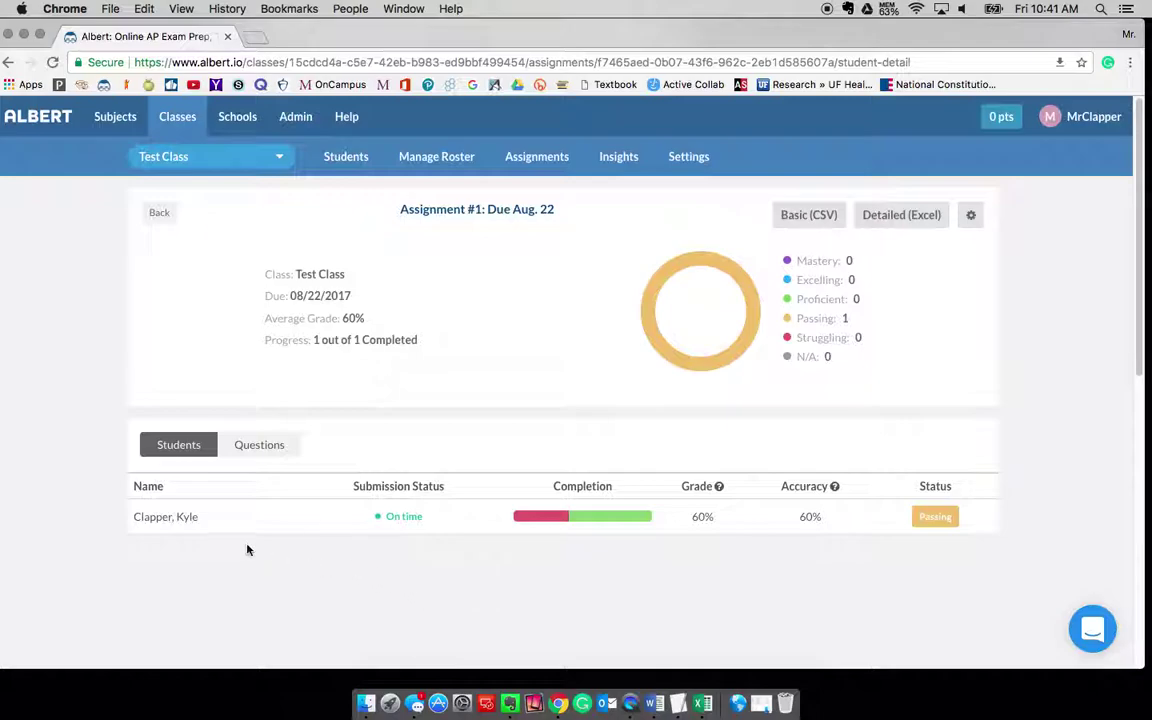
scroll(249, 550, "down", 3)
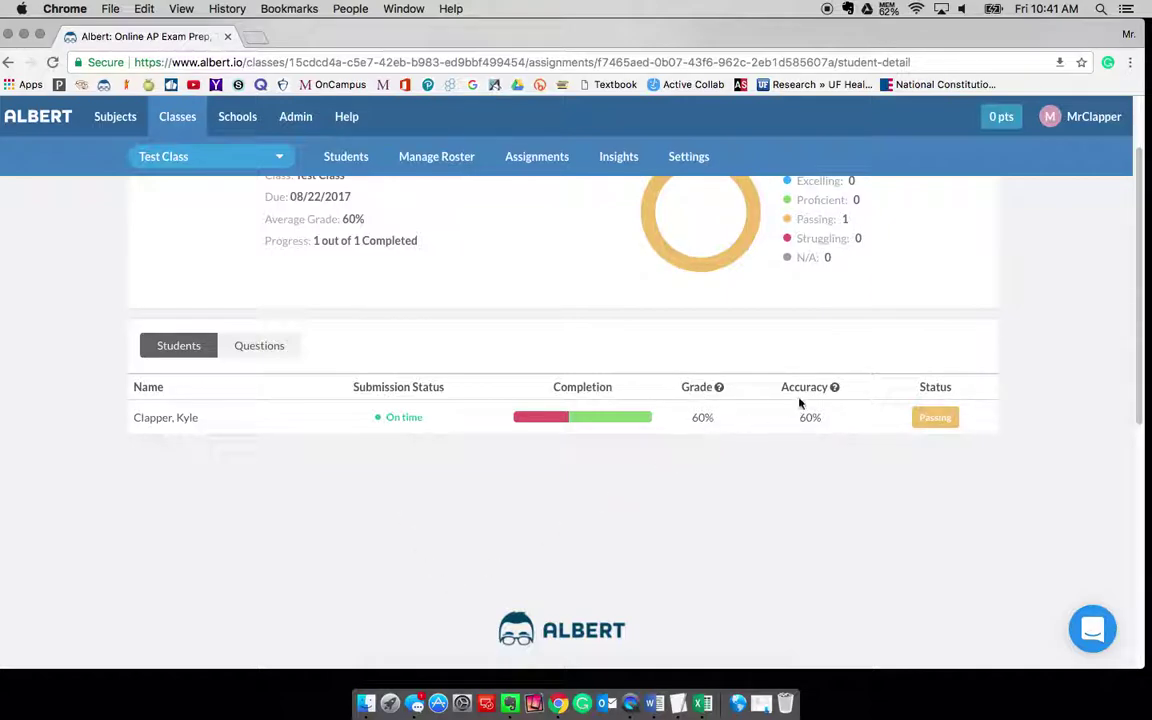
scroll(768, 488, "up", 2)
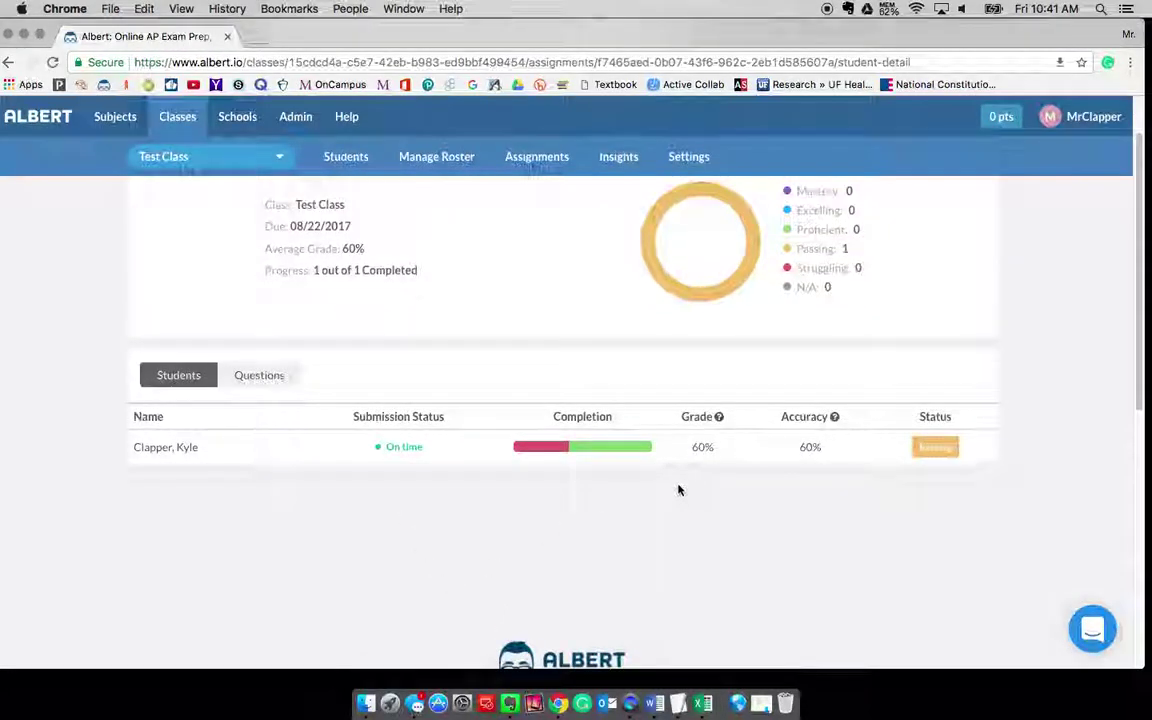
scroll(545, 360, "up", 1)
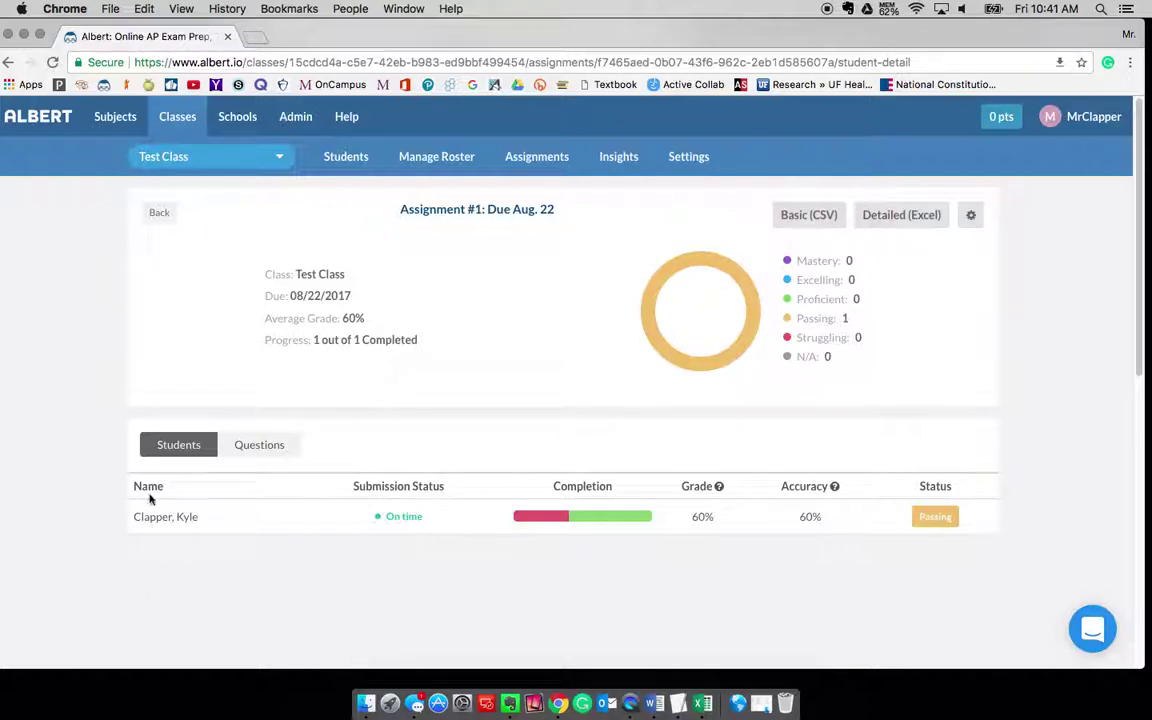
Review the student's individual answers in Assignment #1, and the assignment's performance breakdown by question
left_click(166, 518)
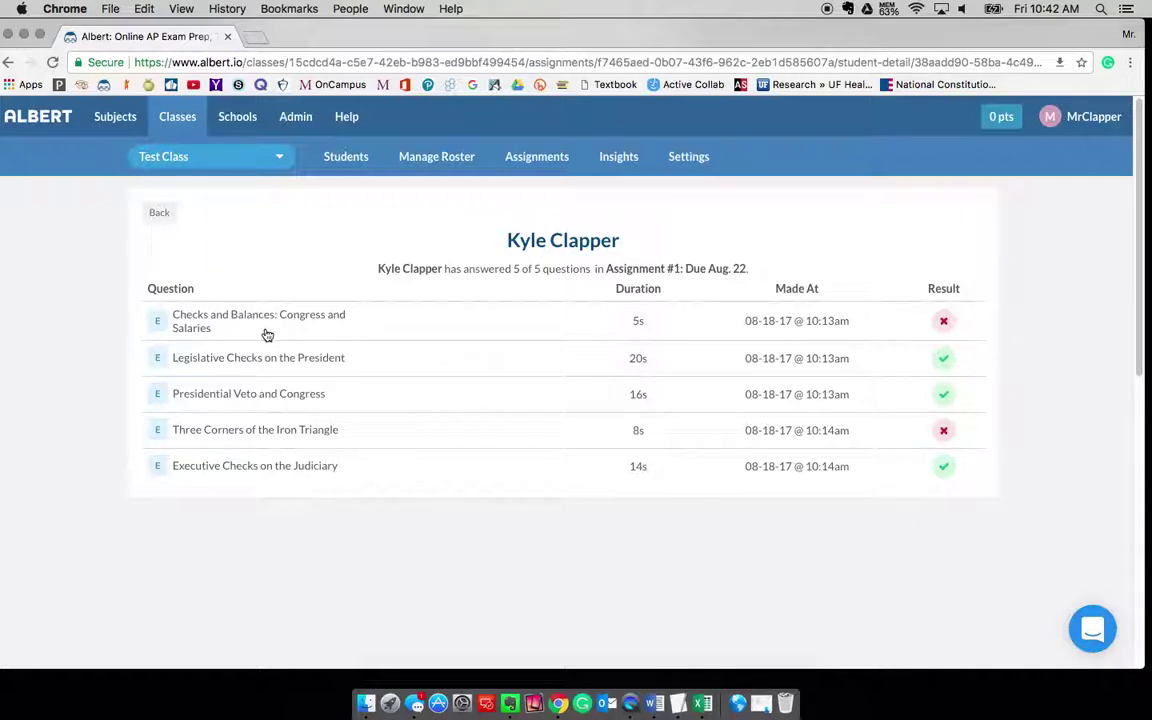
left_click(159, 213)
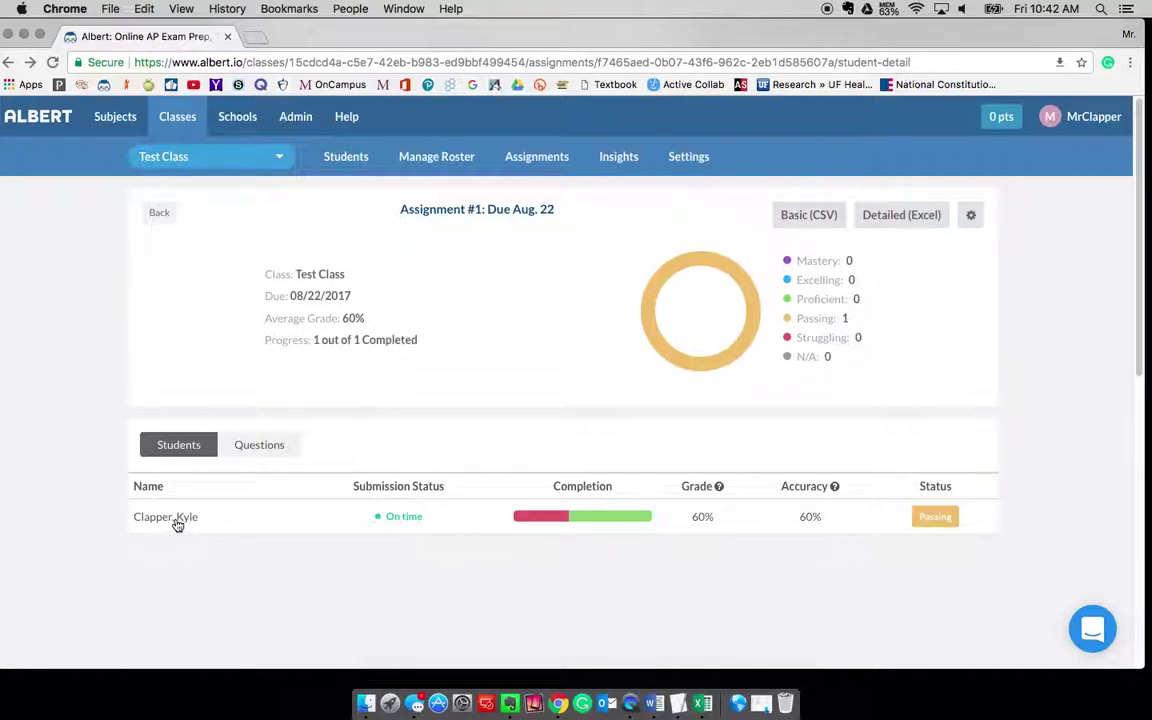
left_click(282, 455)
scroll(300, 530, "down", 3)
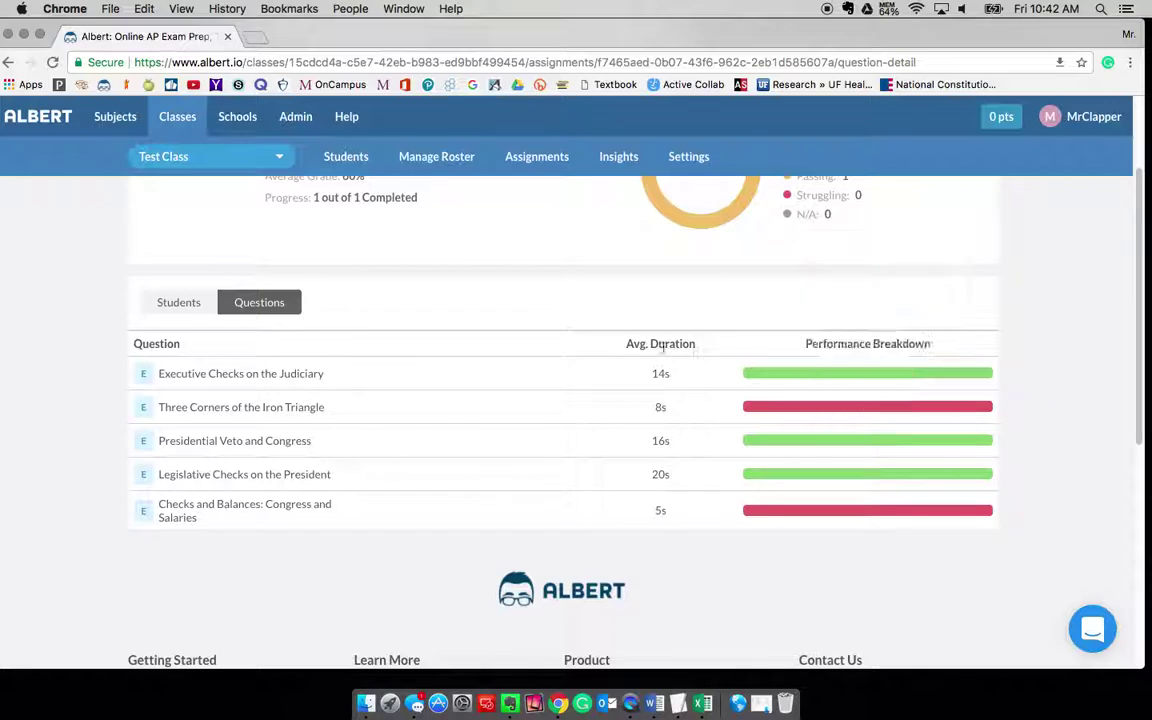
mouse_move(856, 375)
scroll(375, 400, "up", 3)
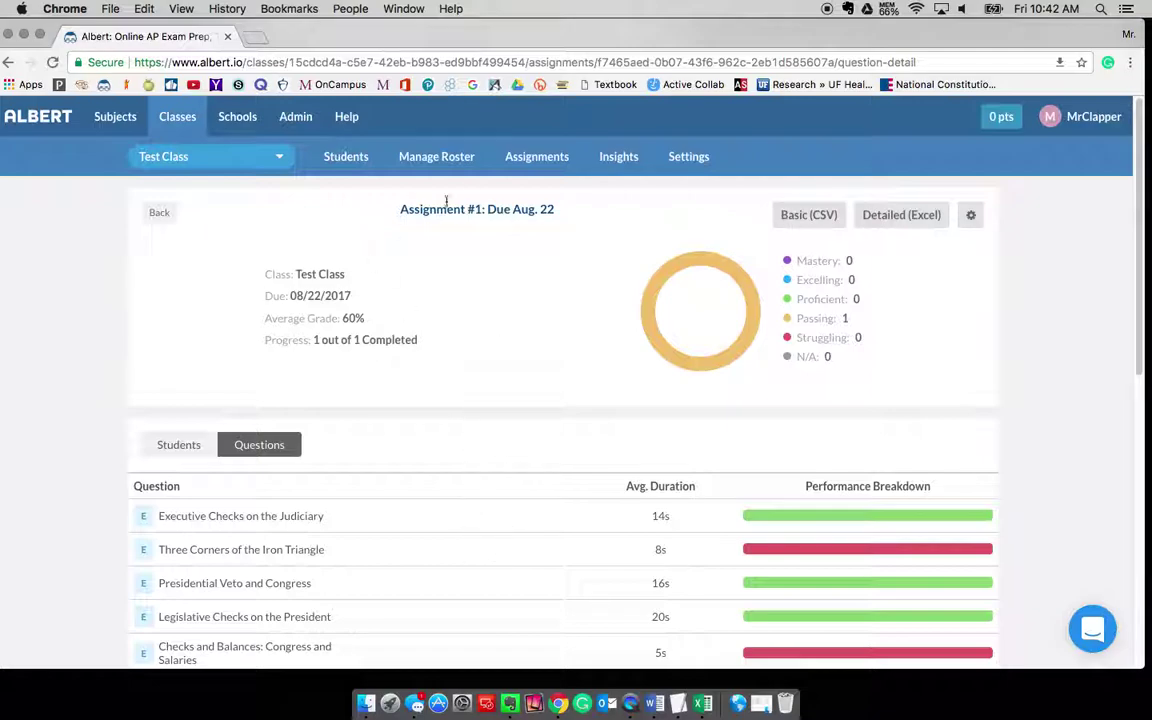
View the Test Class's assignment templates and return to its assignment list
left_click(537, 157)
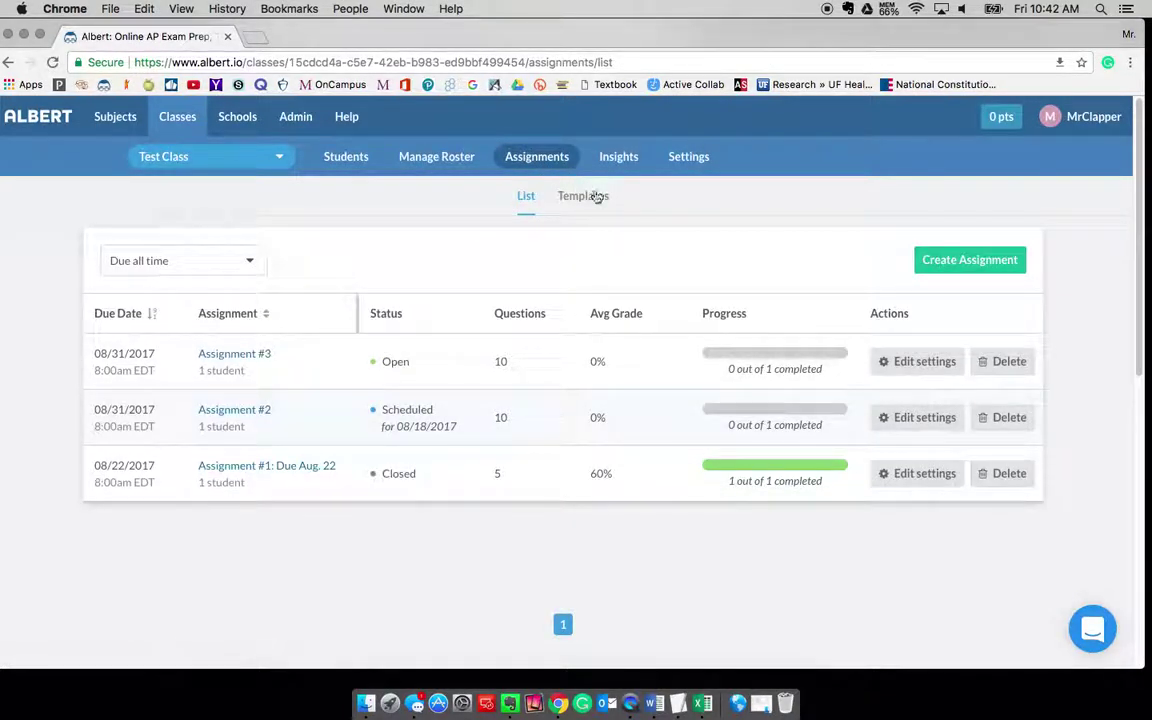
left_click(598, 212)
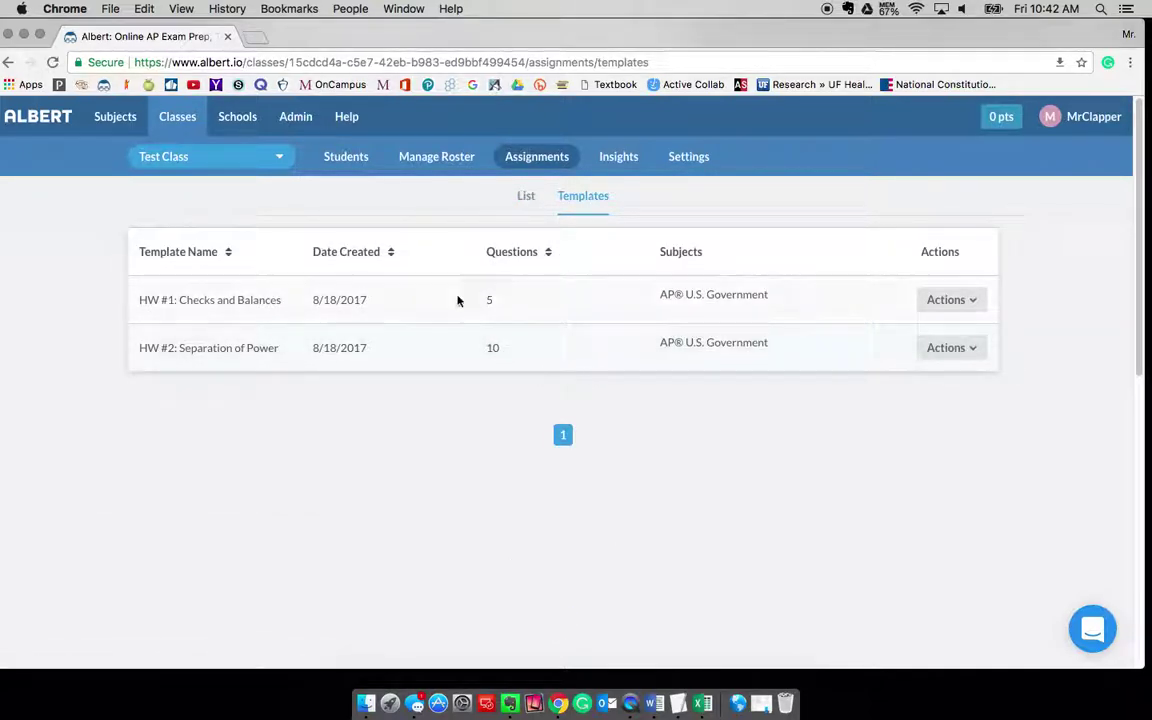
left_click(528, 208)
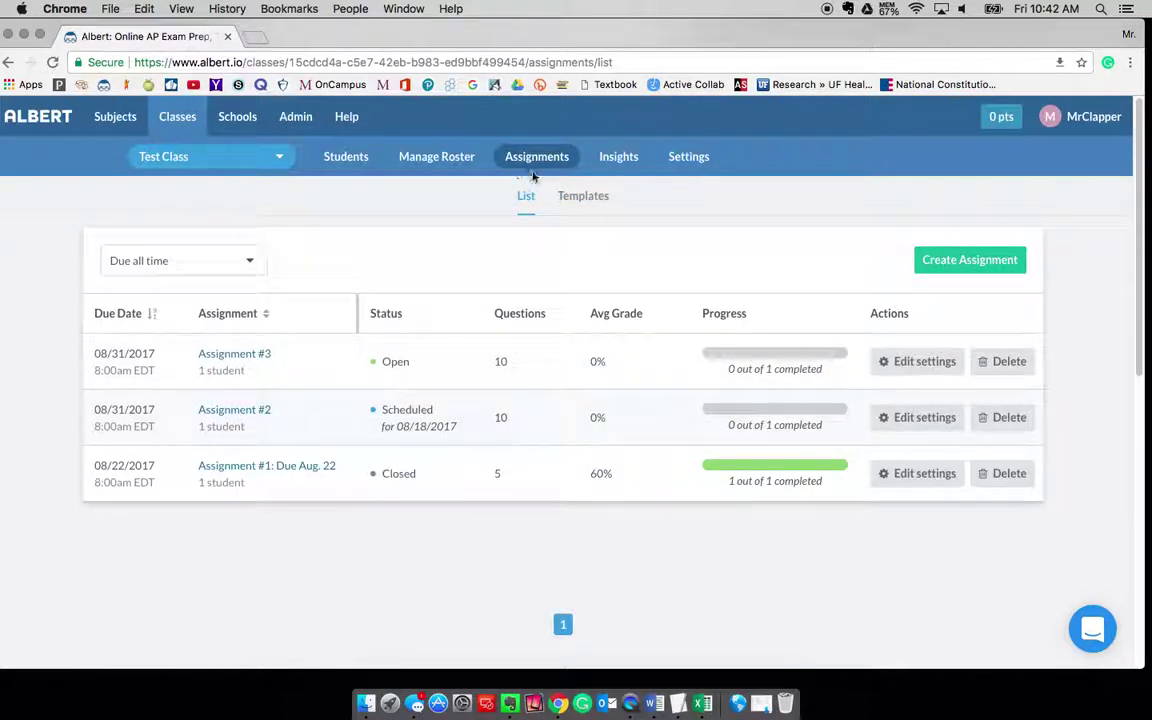
View the Test Class roster and the student dashboard with its performance categories
left_click(437, 160)
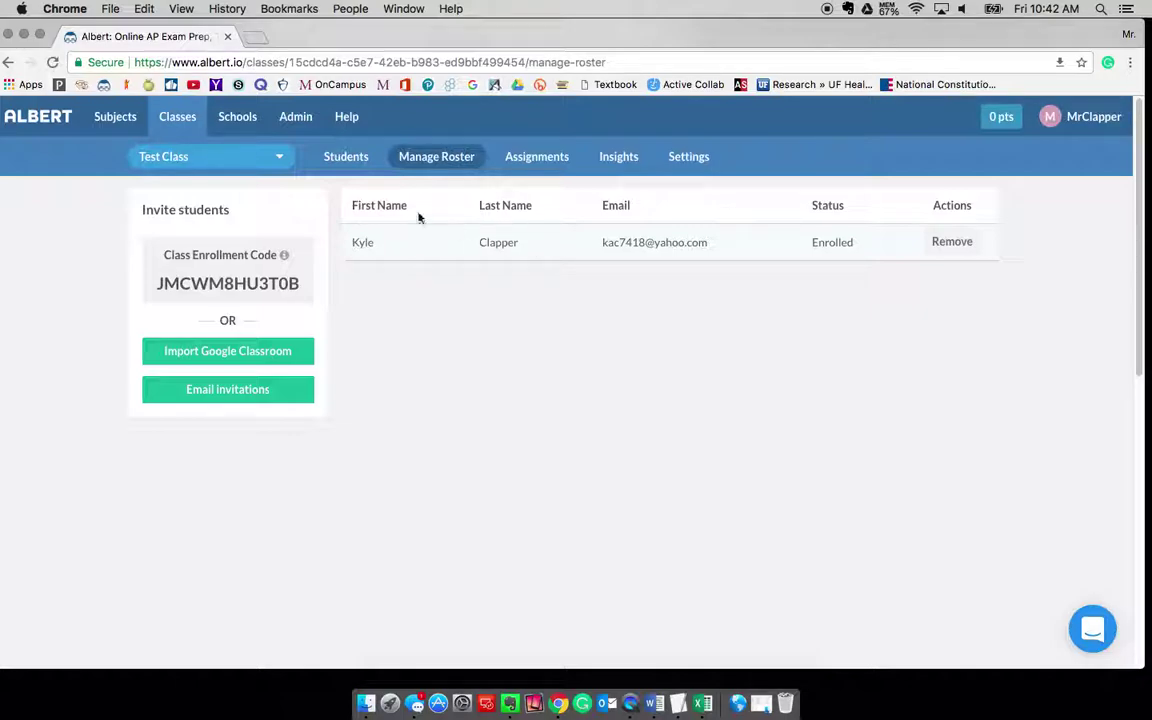
left_click(345, 157)
left_click(207, 540)
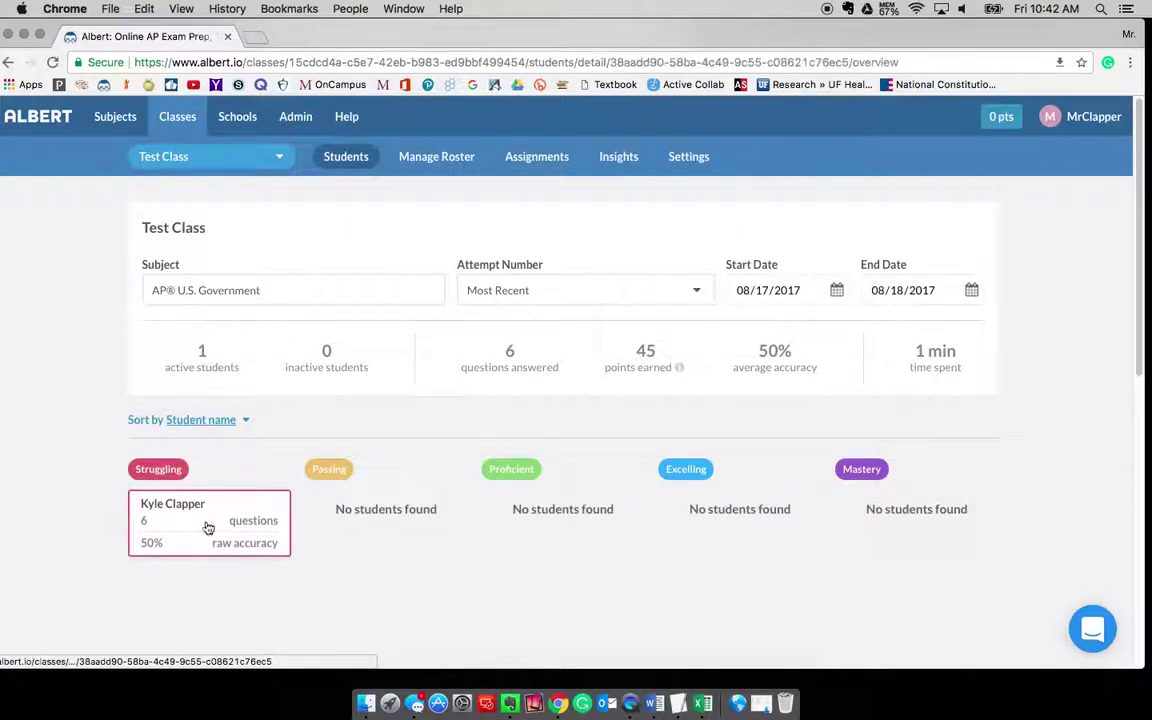
left_click(347, 158)
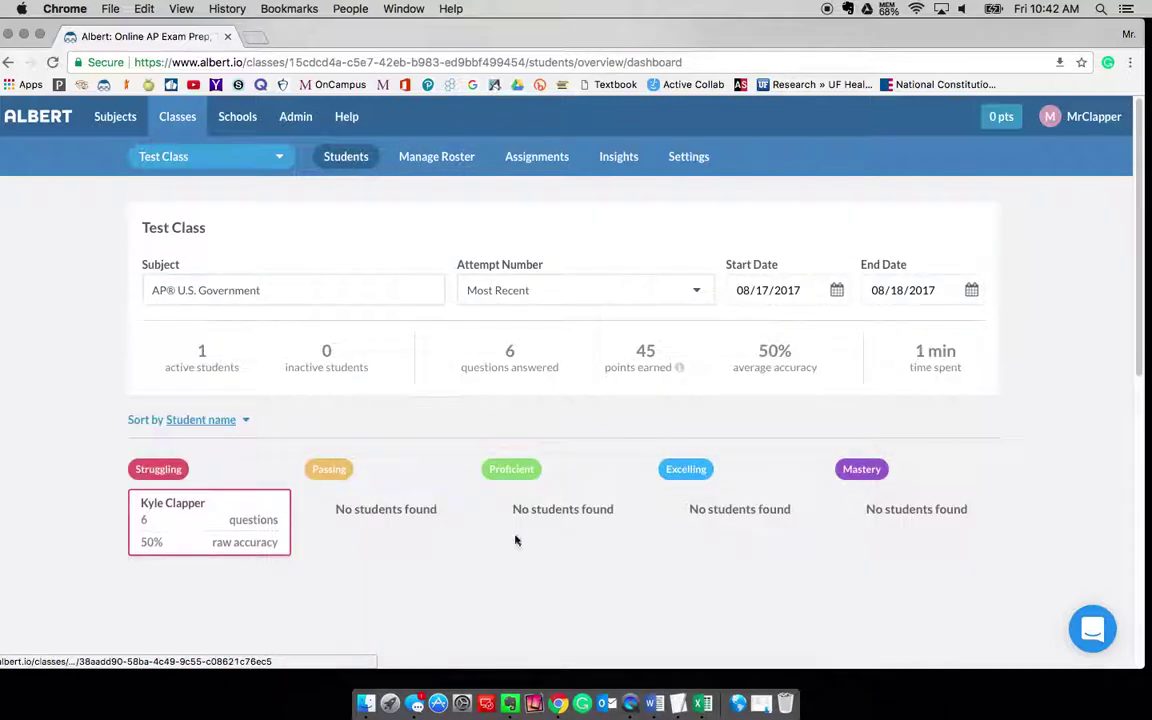
scroll(103, 459, "down", 3)
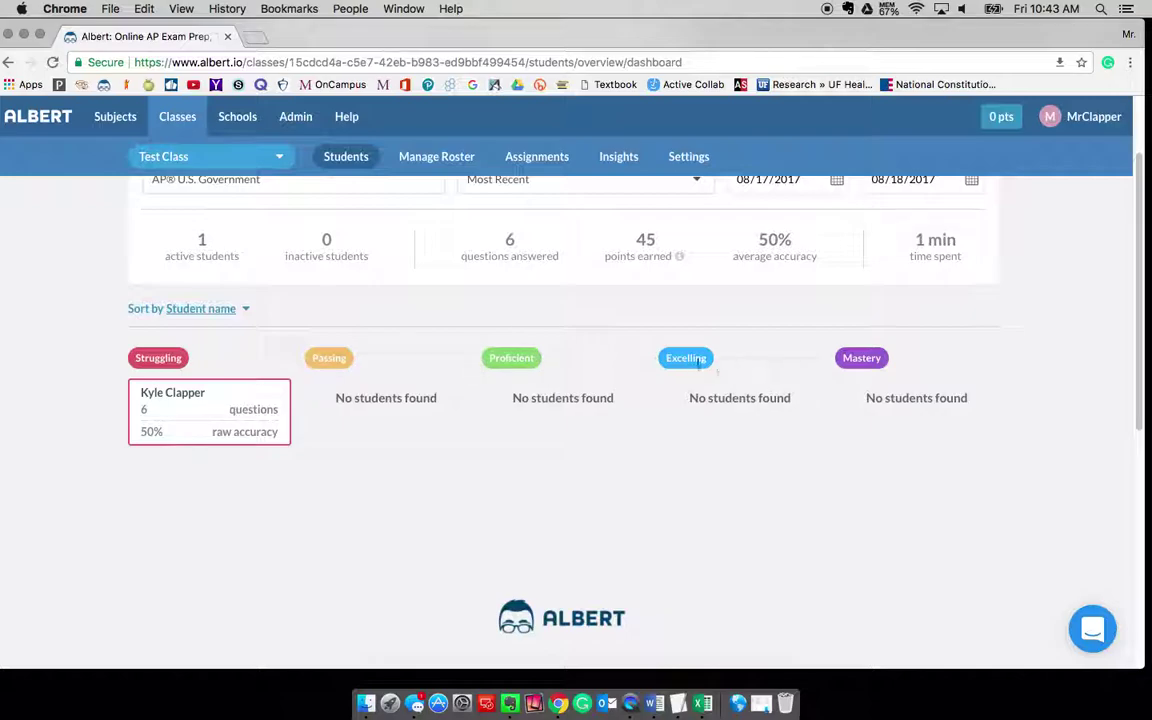
Open the struggling student's overview and examine the summary figures and the questions answered, accuracy and time spent charts
left_click(200, 430)
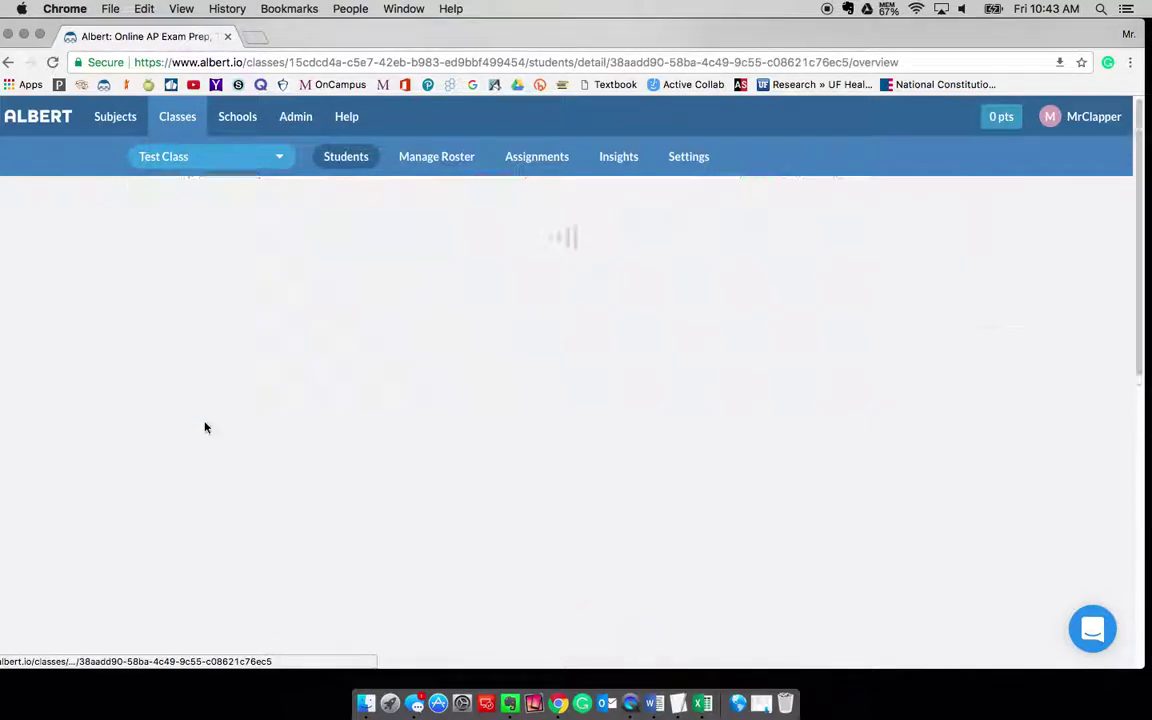
scroll(340, 422, "down", 5)
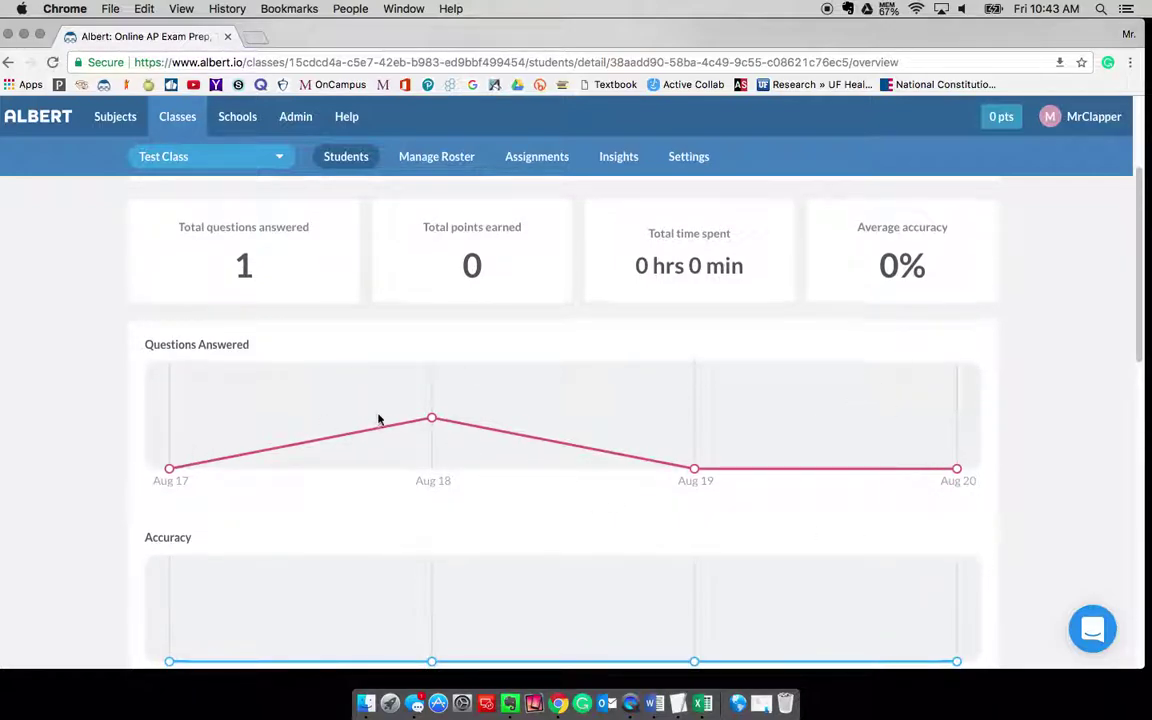
scroll(379, 419, "down", 1)
scroll(450, 532, "up", 3)
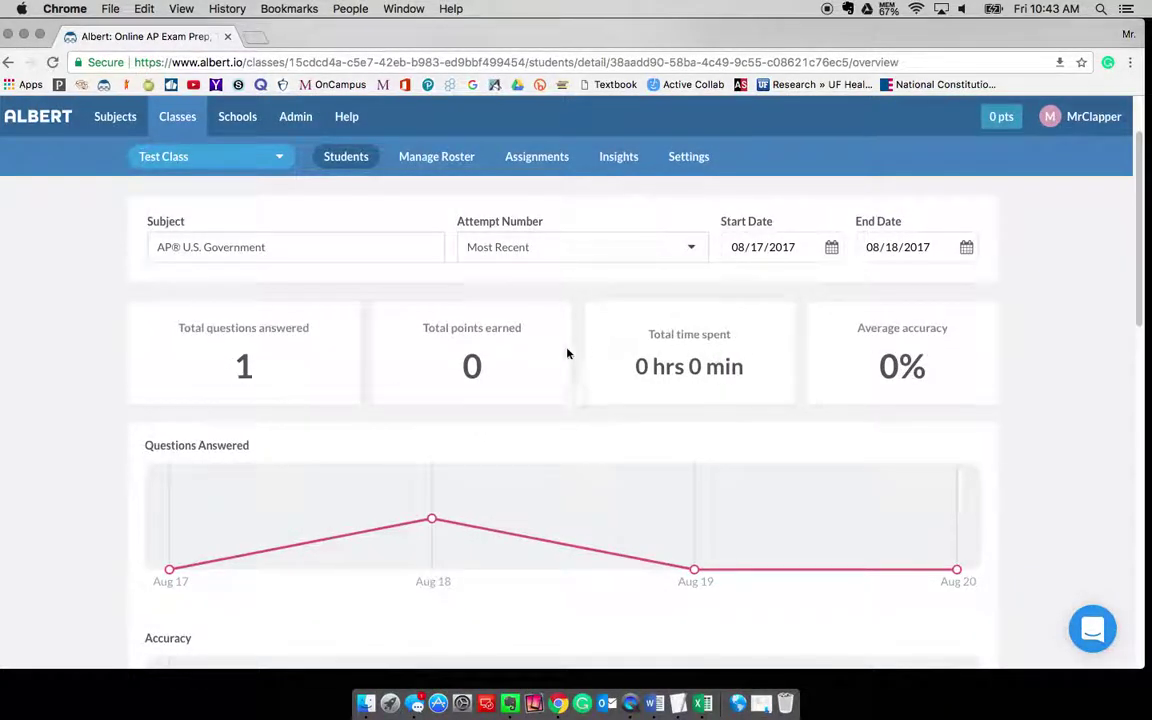
scroll(373, 429, "down", 6)
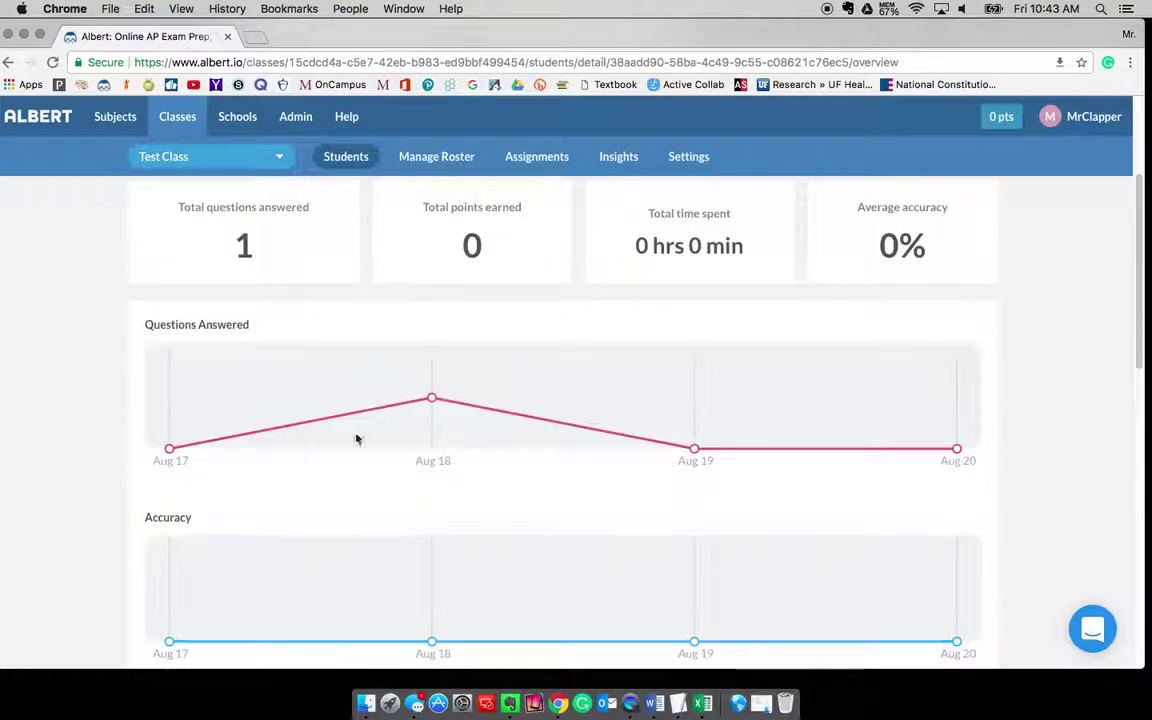
scroll(315, 470, "down", 3)
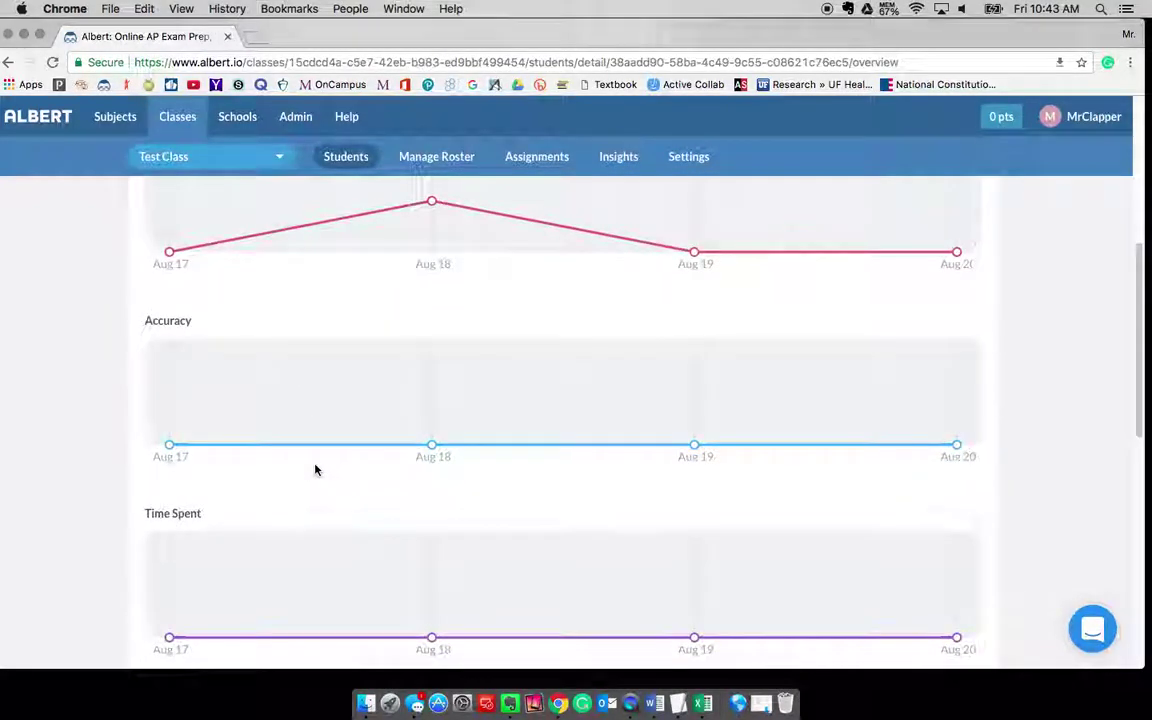
scroll(381, 504, "up", 6)
scroll(381, 504, "up", 3)
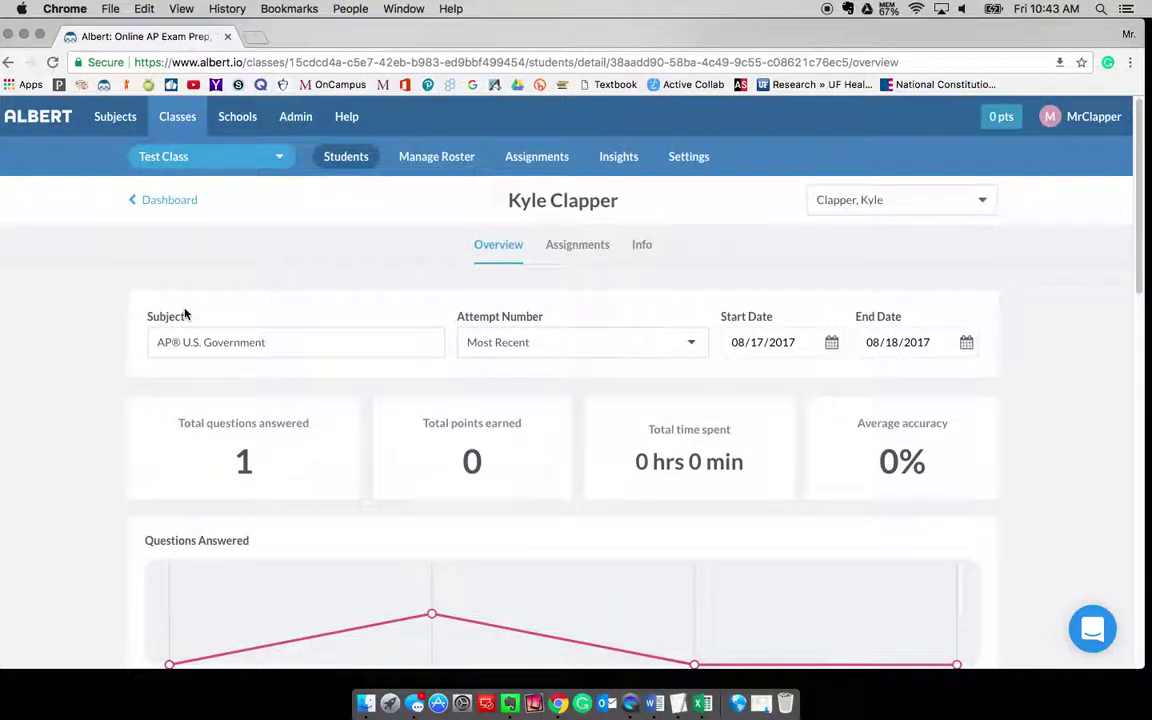
Open AP U.S. Government from the Advanced Placement subjects and browse its question topics
left_click(116, 118)
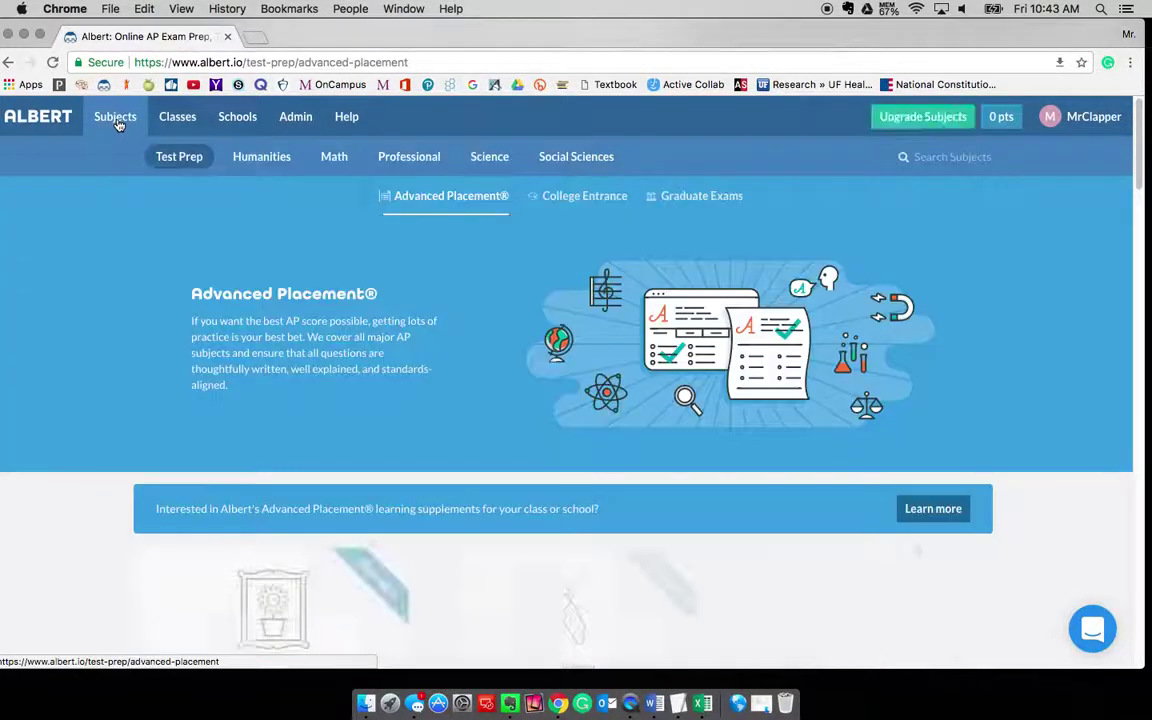
scroll(434, 473, "down", 10)
scroll(436, 474, "down", 15)
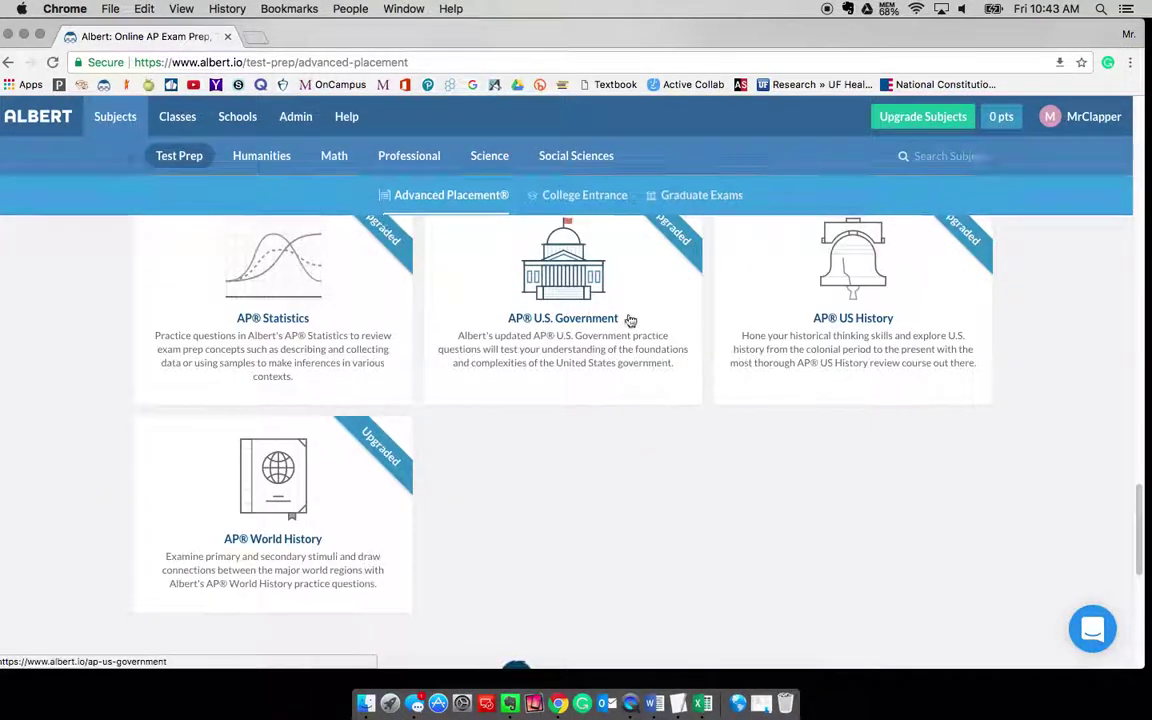
left_click(612, 368)
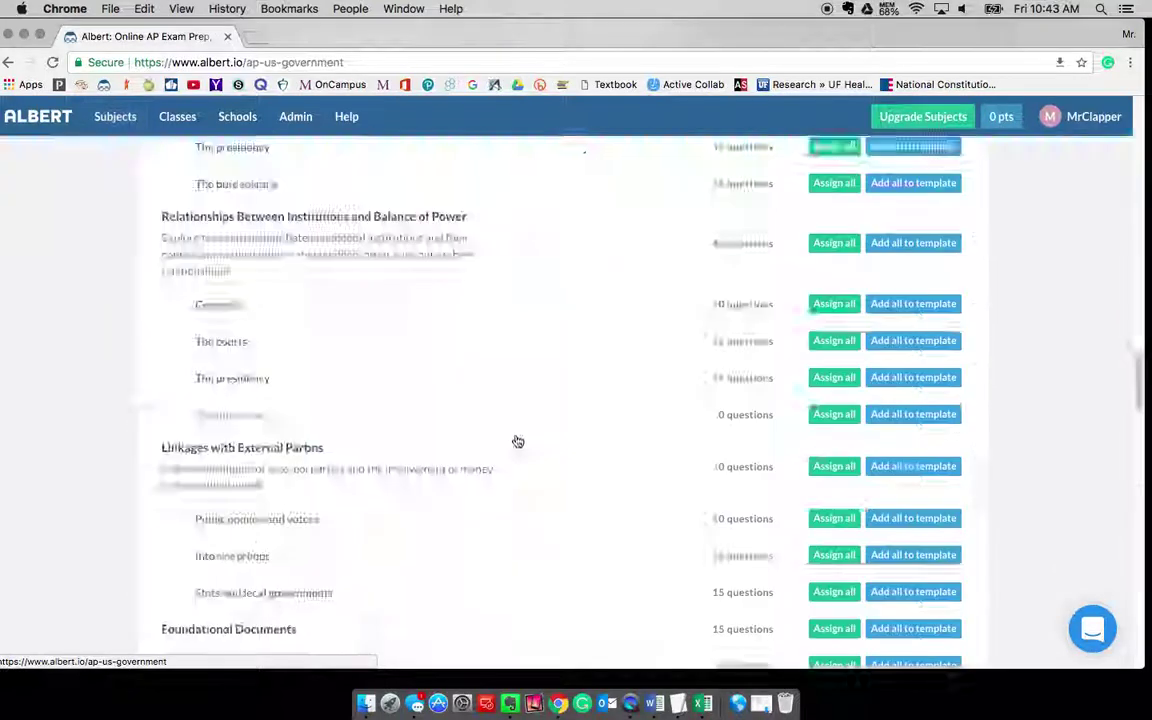
scroll(400, 472, "down", 15)
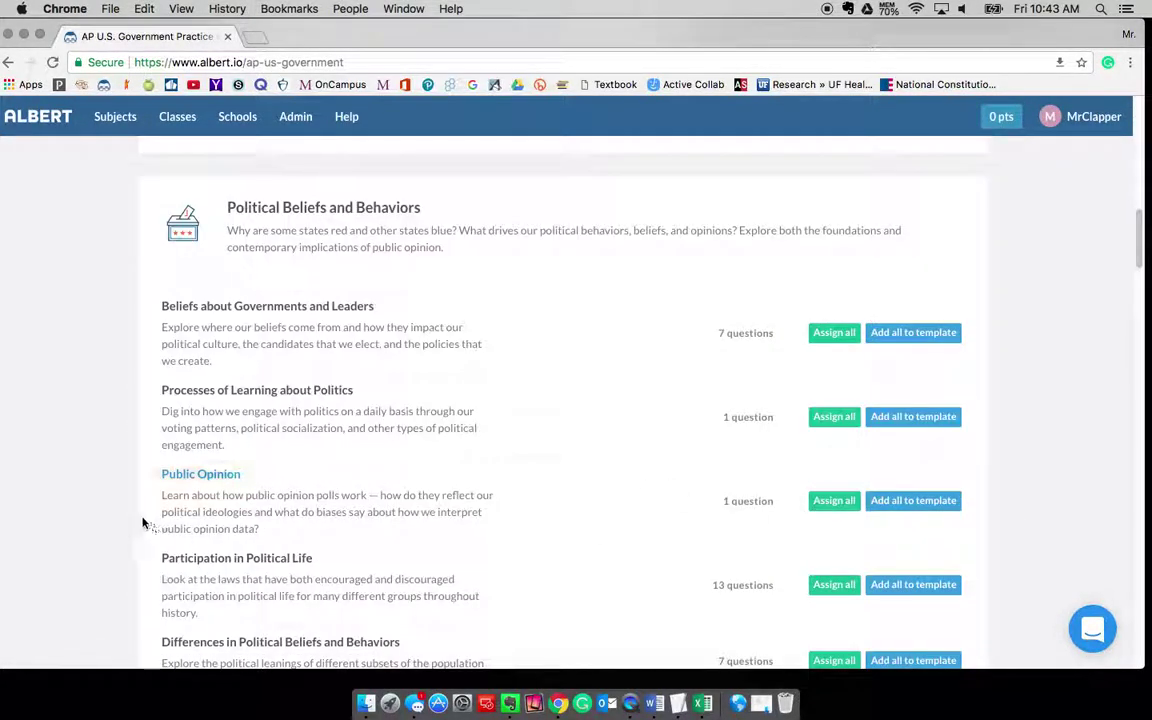
View the selected questions for the Public Opinion topic under Political Beliefs and Behaviors, and close them
left_click(213, 482)
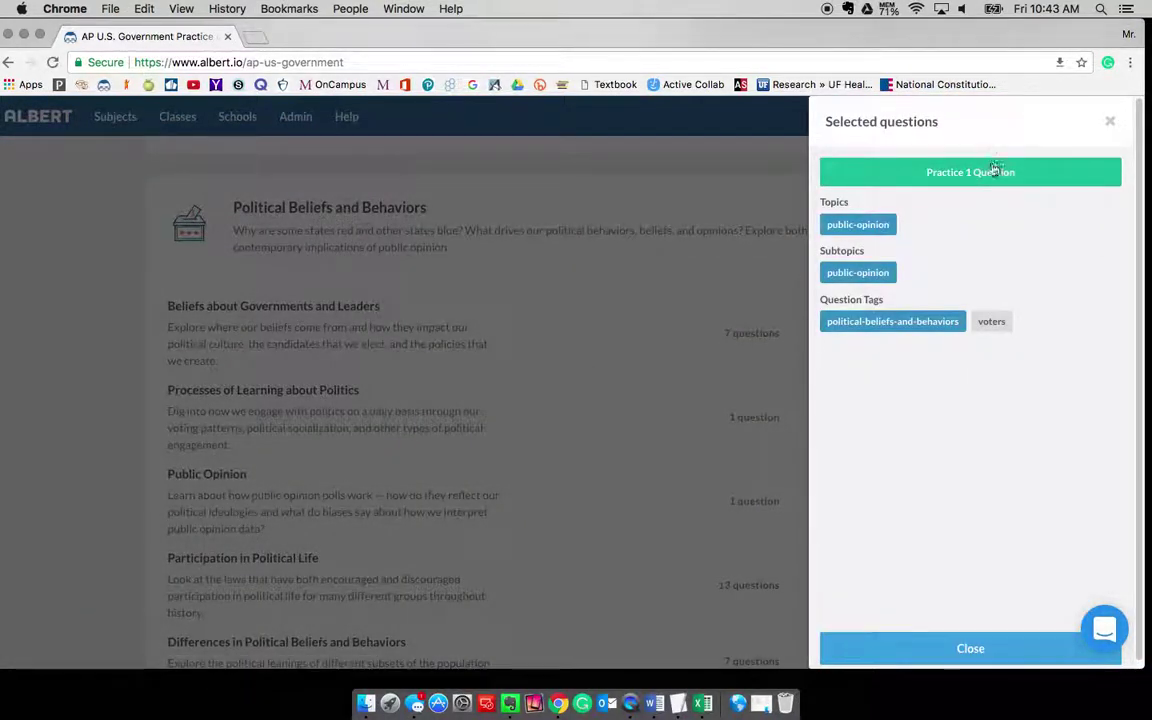
left_click(1110, 121)
scroll(240, 230, "up", 3)
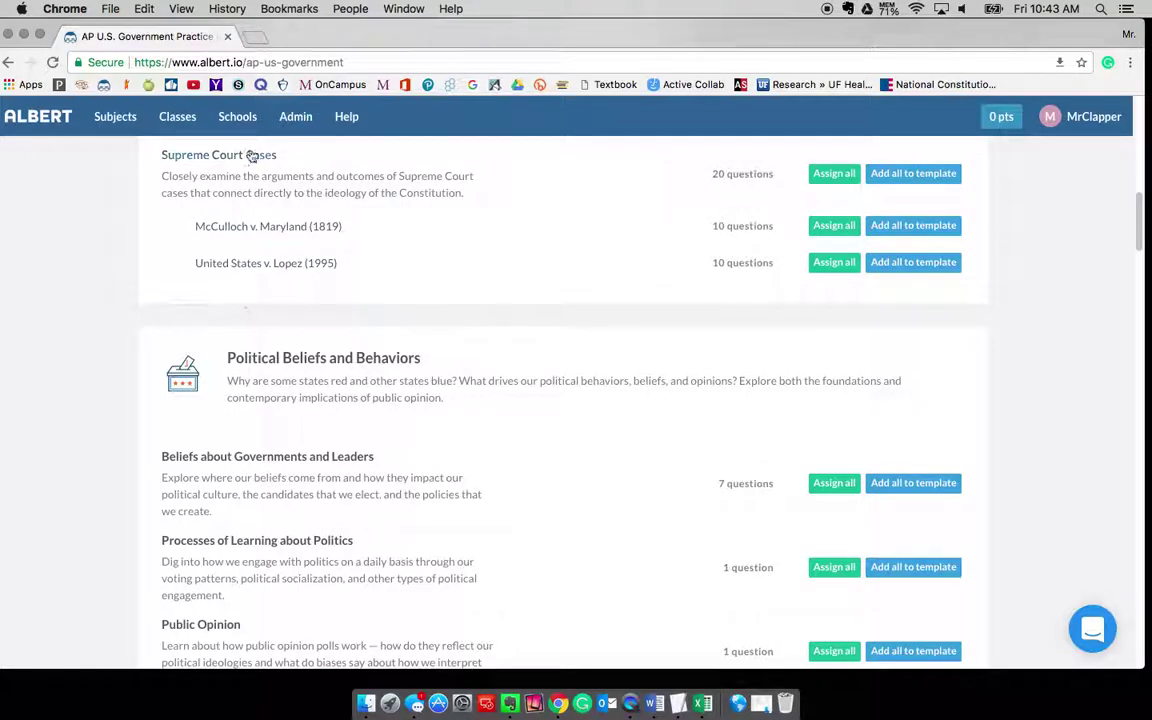
Return to the Test Class and examine the enrolled student's overview charts again, through to time spent
left_click(177, 116)
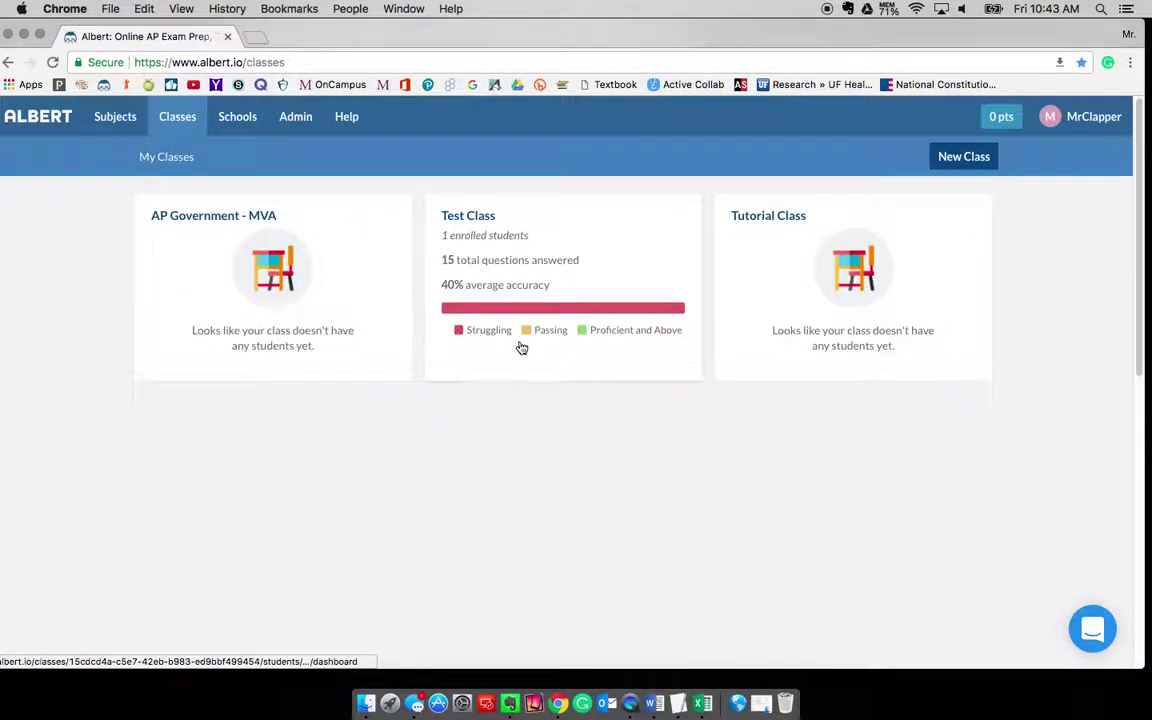
left_click(521, 347)
left_click(270, 540)
scroll(329, 519, "down", 5)
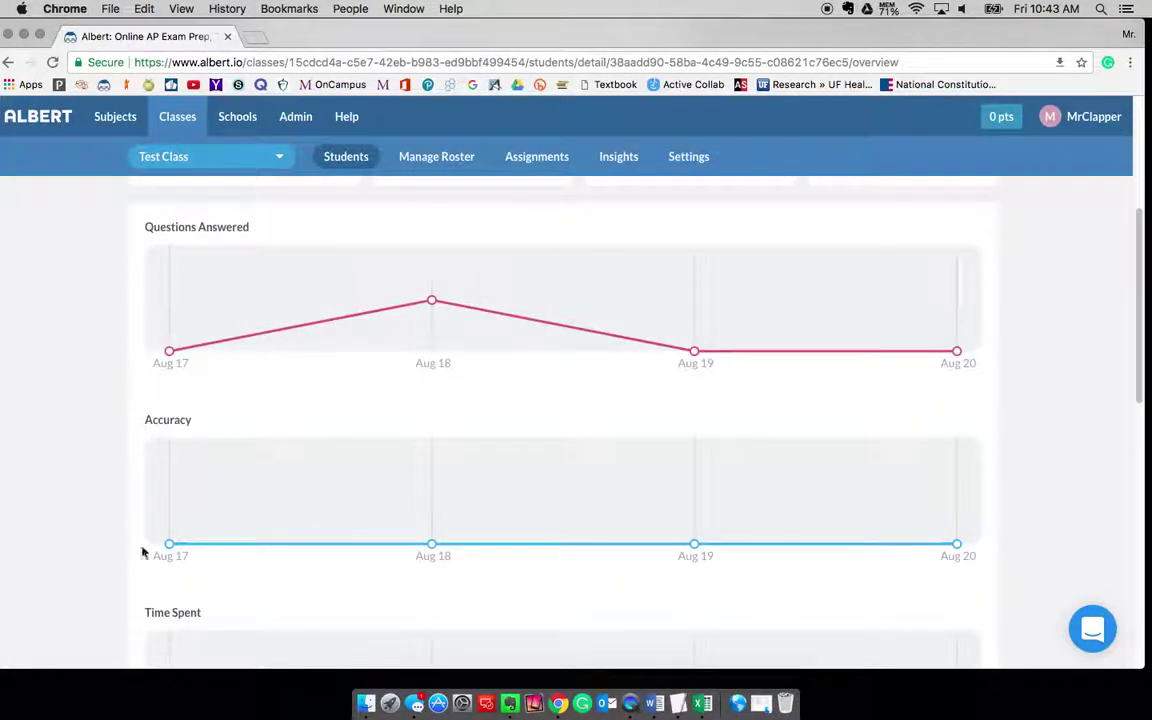
scroll(604, 420, "down", 2)
scroll(597, 476, "down", 2)
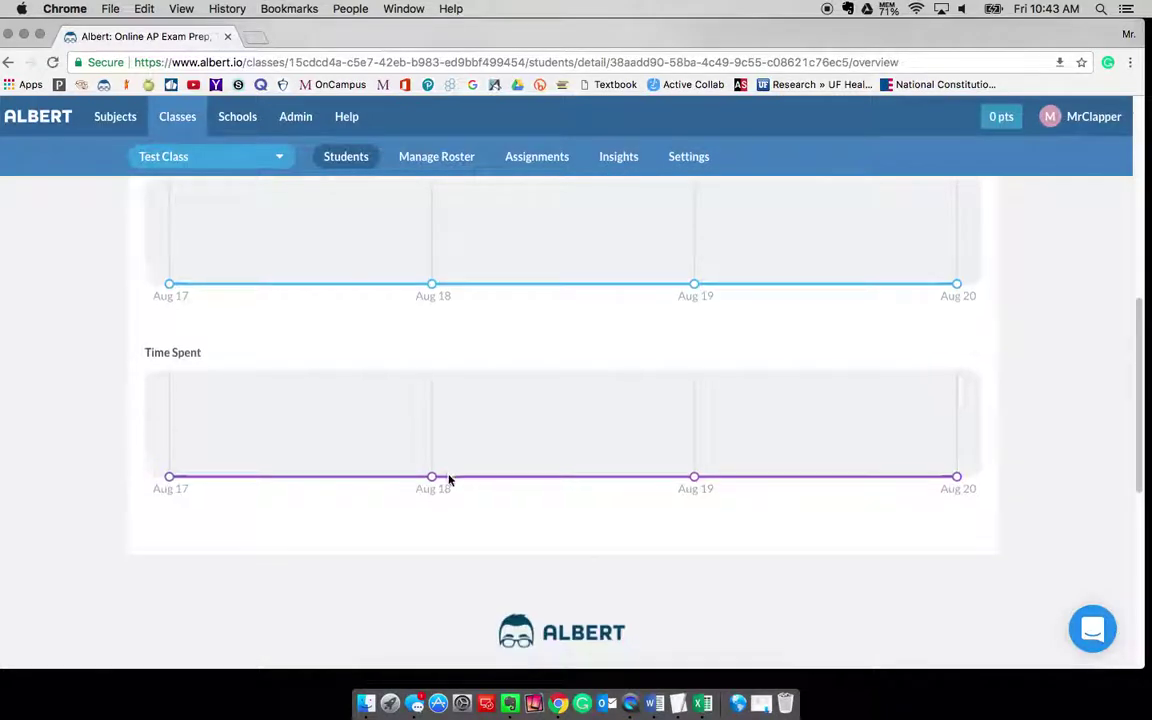
scroll(450, 478, "up", 1)
scroll(460, 490, "up", 6)
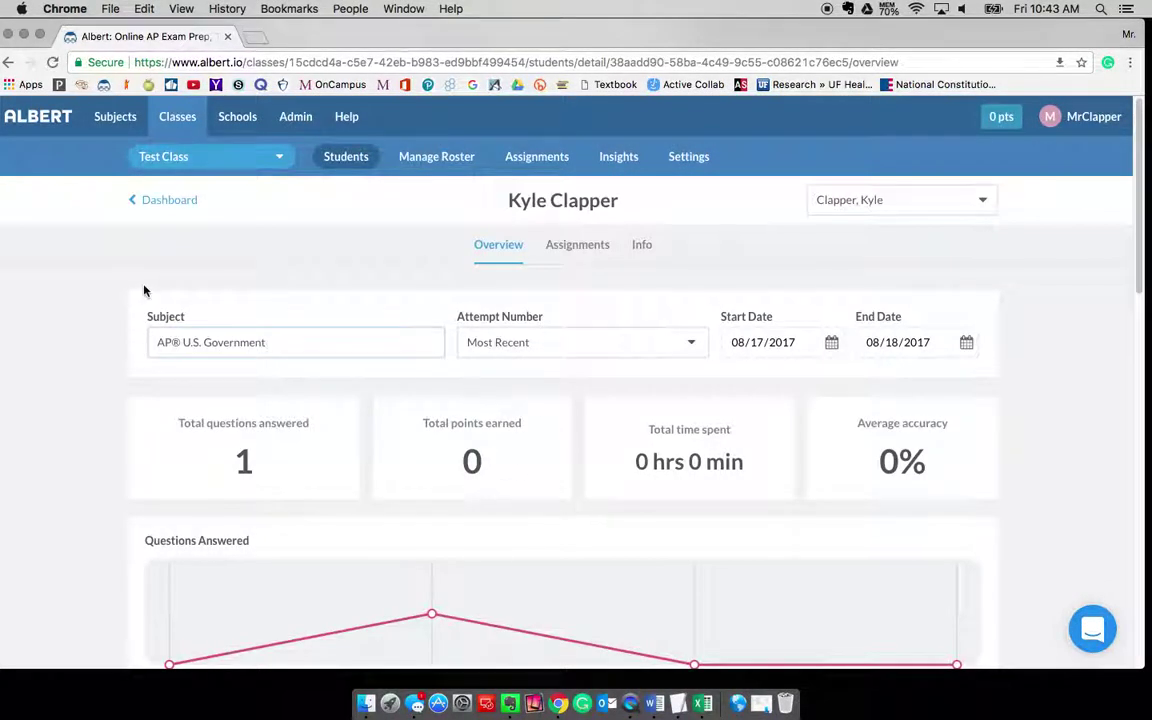
Open AP Art History from the Advanced Placement subjects and start practicing the 10 Art of the Ancient Near East questions under Ancient Mediterranean
left_click(117, 120)
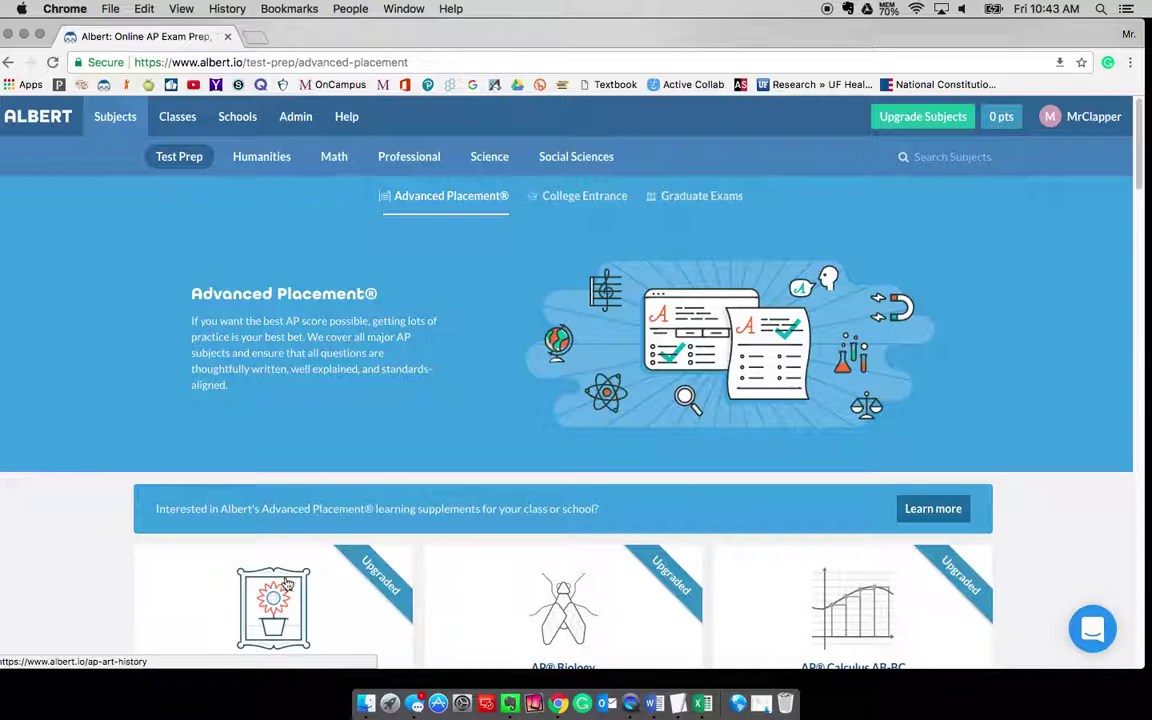
scroll(395, 626, "down", 3)
left_click(334, 489)
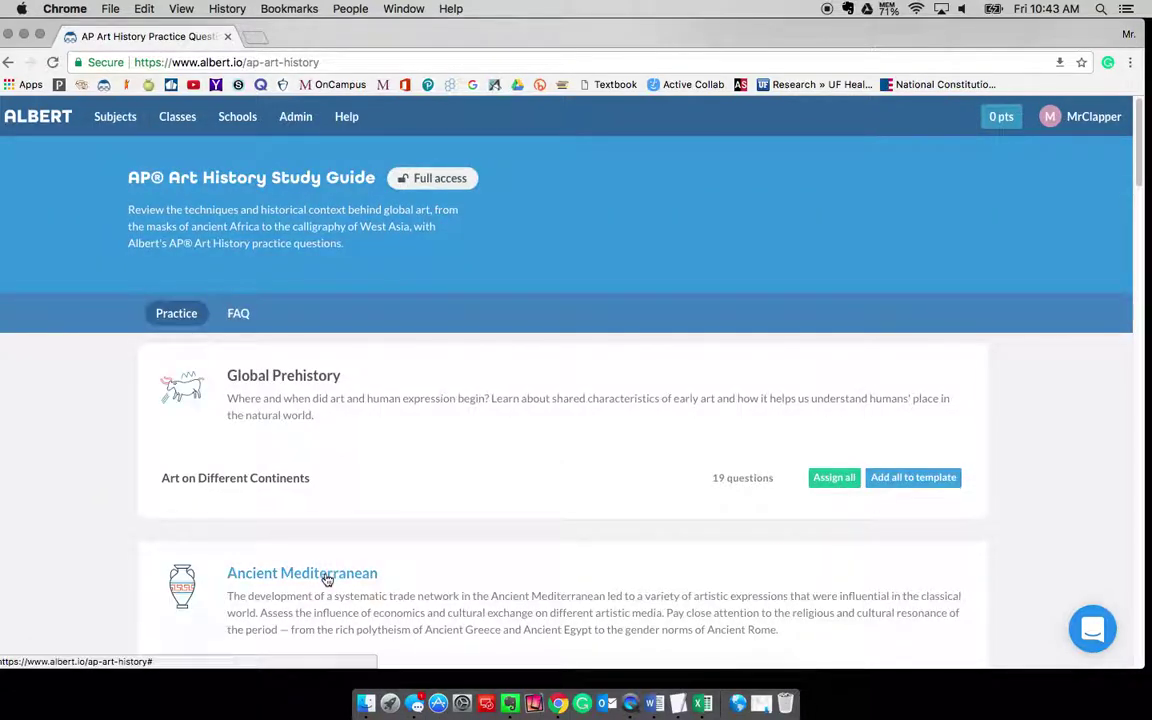
scroll(335, 570, "down", 3)
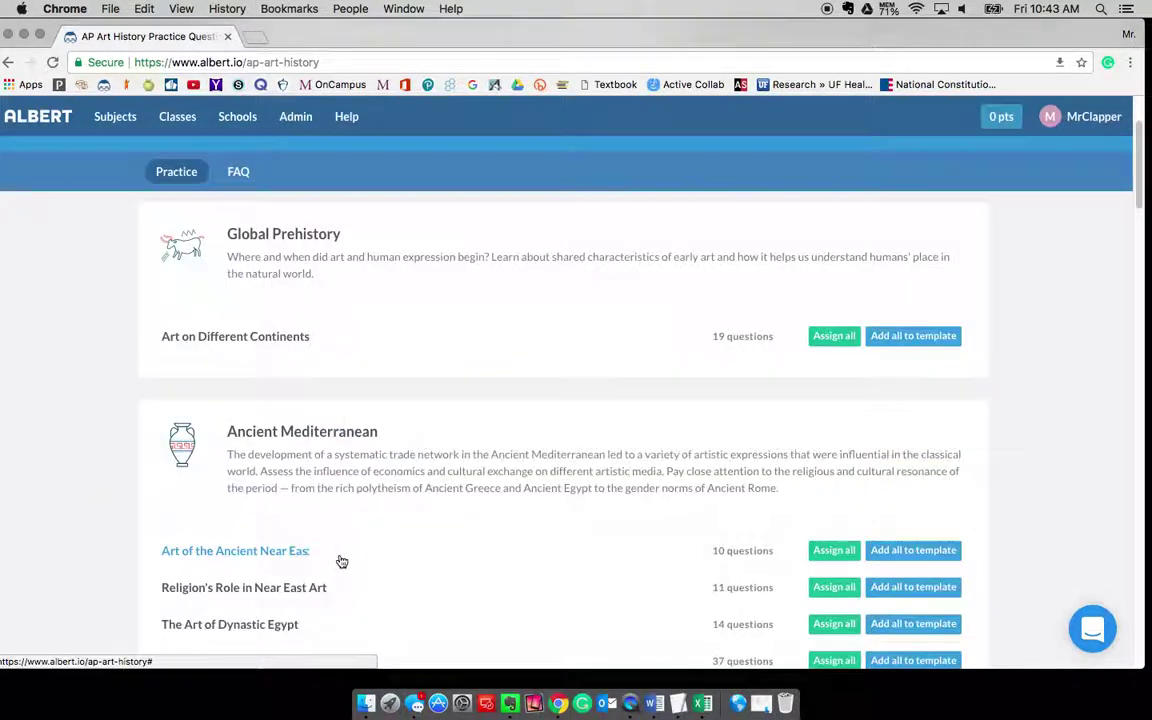
left_click(241, 561)
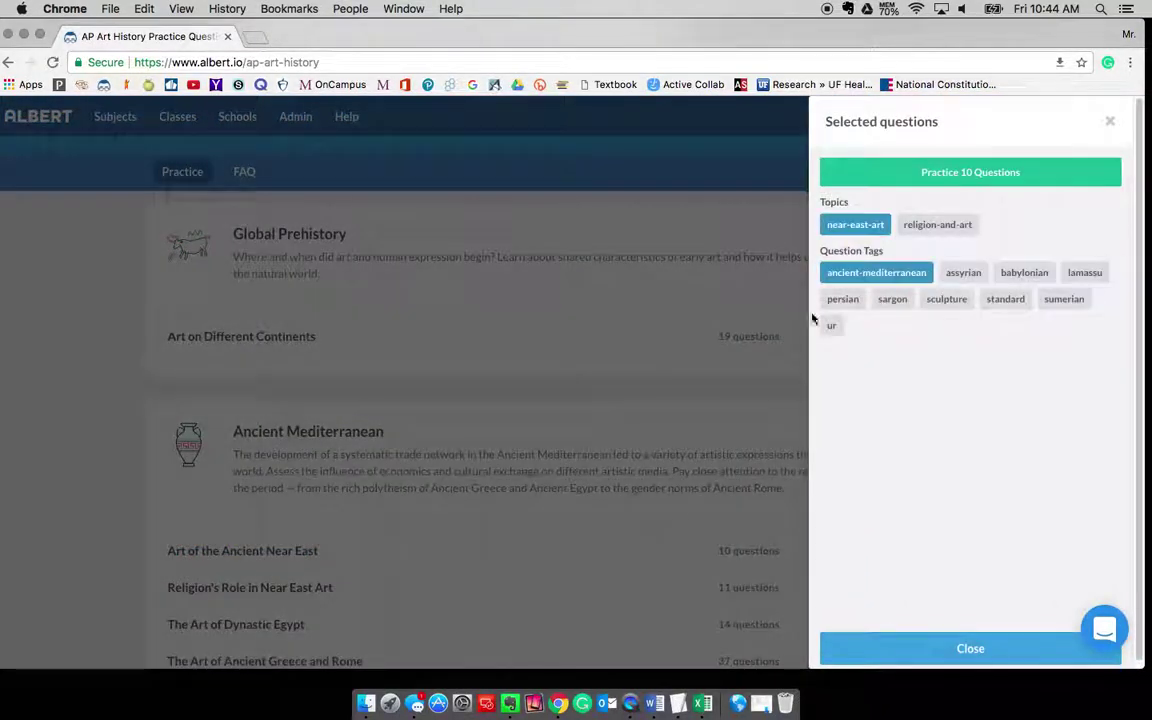
left_click(985, 172)
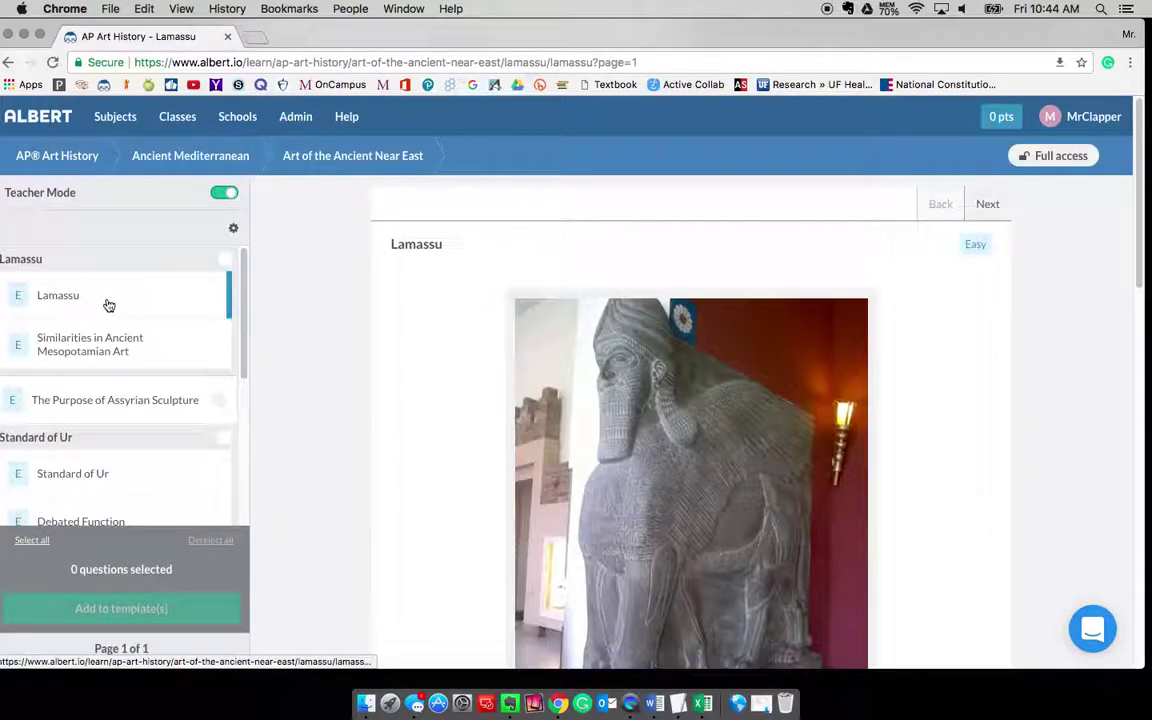
Answer the Lamassu question with choice A, "viewed from all sides."
scroll(510, 381, "down", 2)
scroll(510, 381, "down", 3)
left_click(724, 522)
scroll(755, 502, "down", 4)
scroll(755, 502, "down", 2)
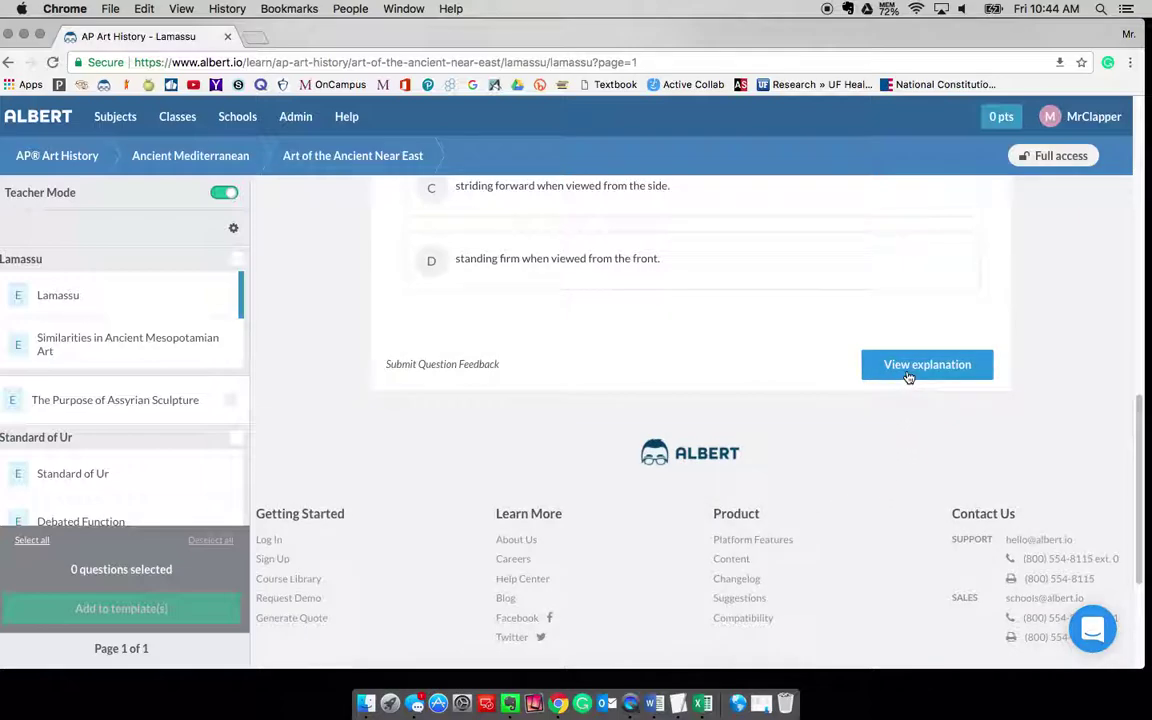
scroll(751, 429, "up", 4)
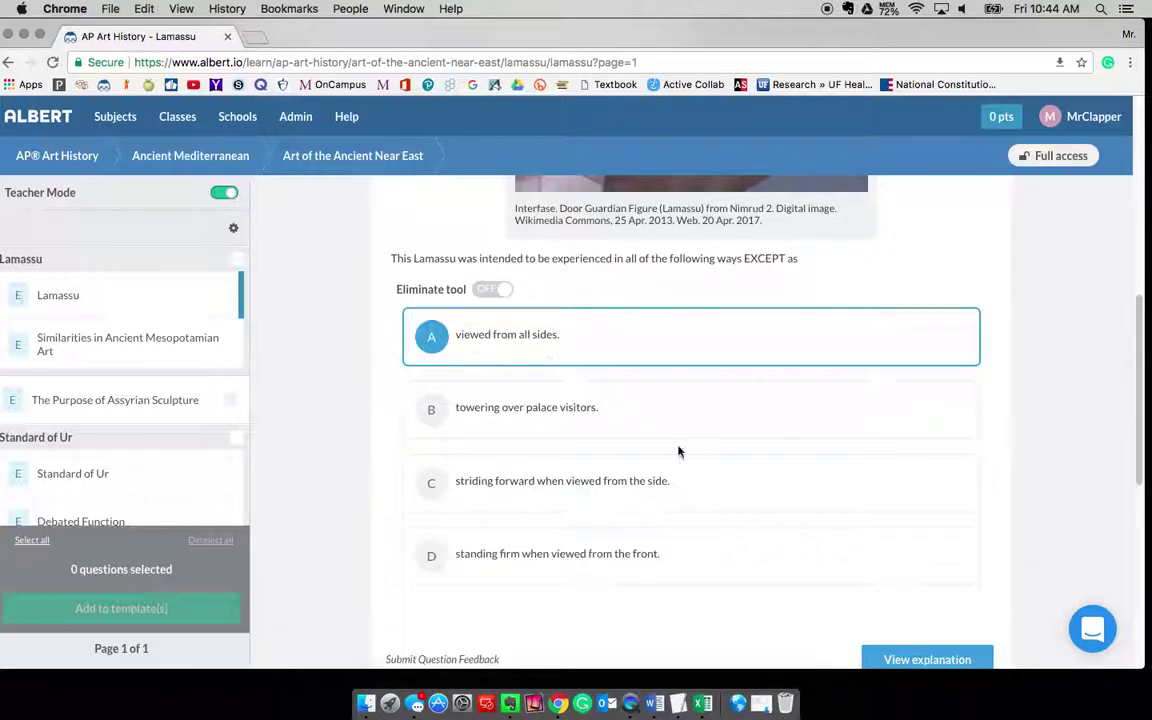
View the Lamassu question's explanation through to how others answered, and advance to the following question
scroll(800, 485, "down", 2)
left_click(926, 517)
scroll(764, 596, "down", 3)
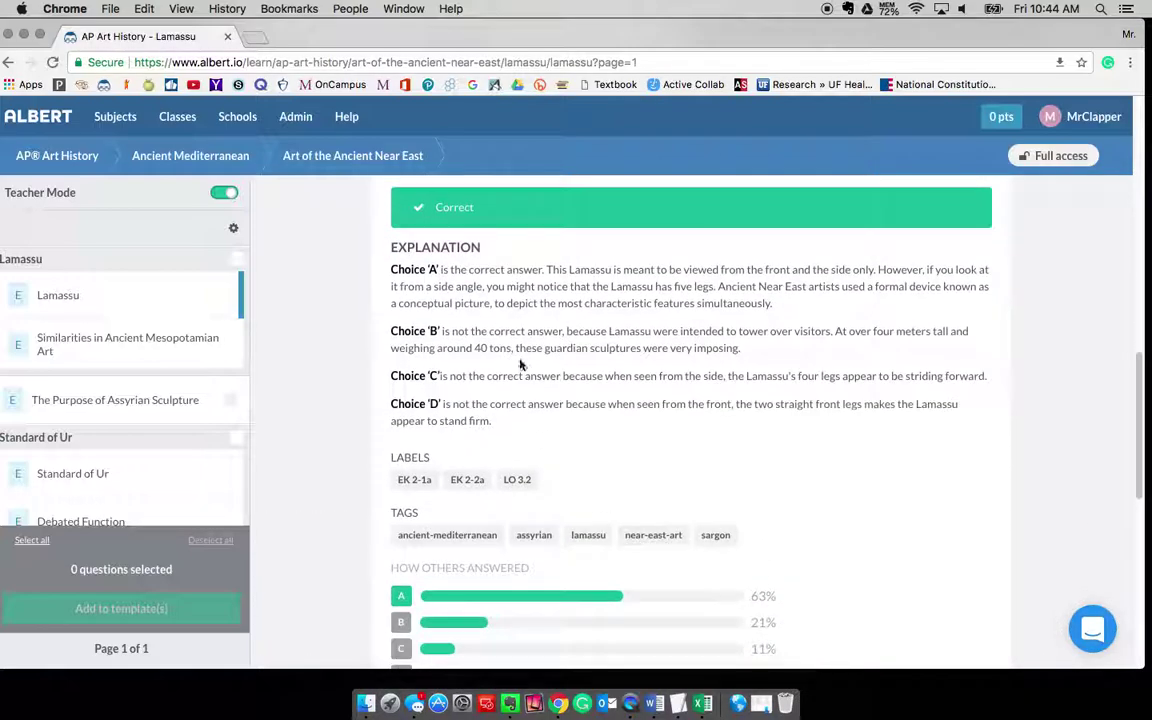
scroll(430, 268, "down", 2)
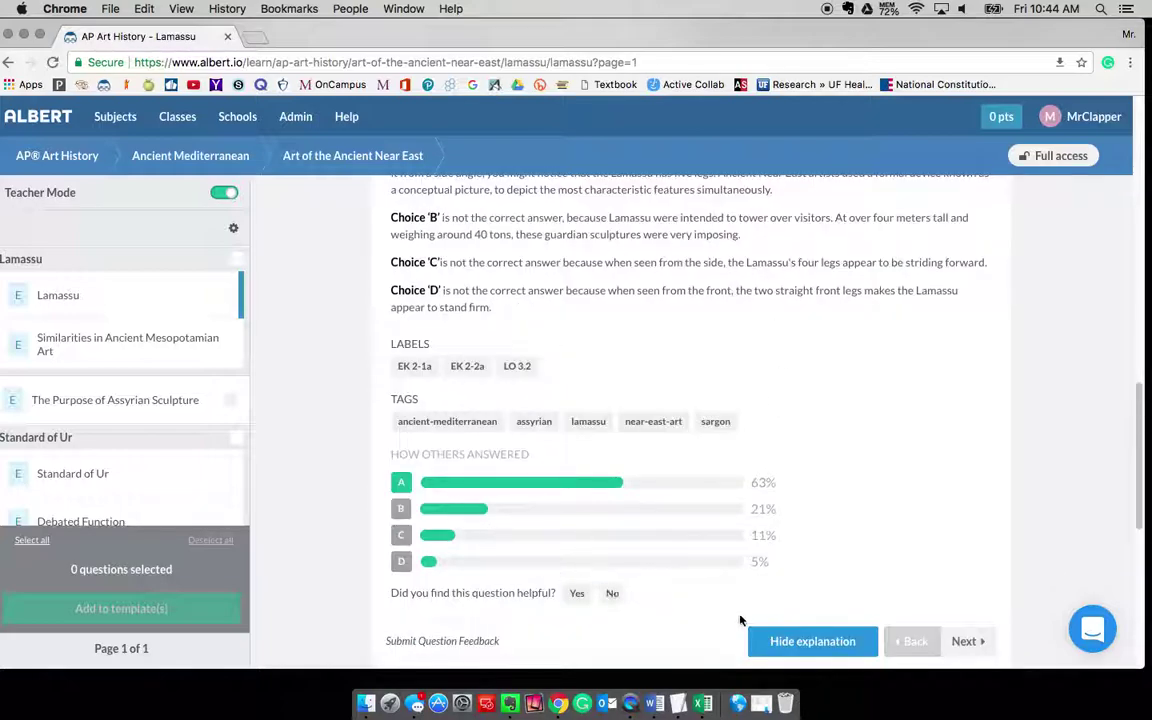
left_click(964, 642)
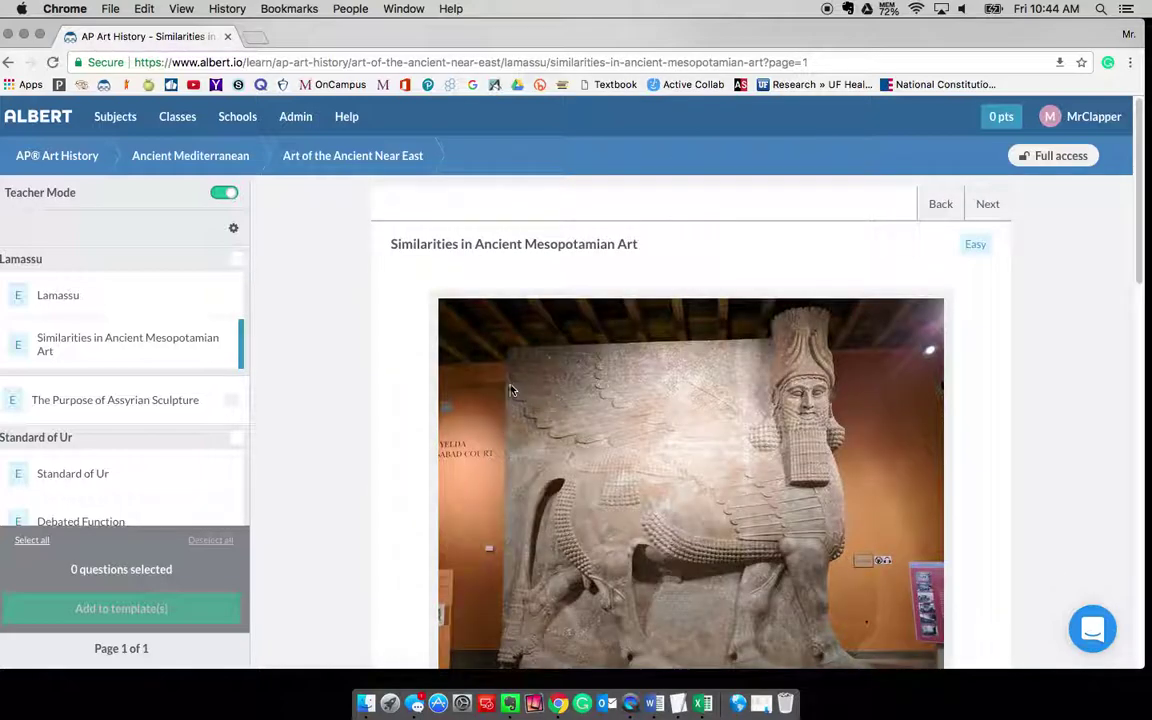
Return to the Test Class and review the struggling student's overview charts and individual assignment results
left_click(178, 118)
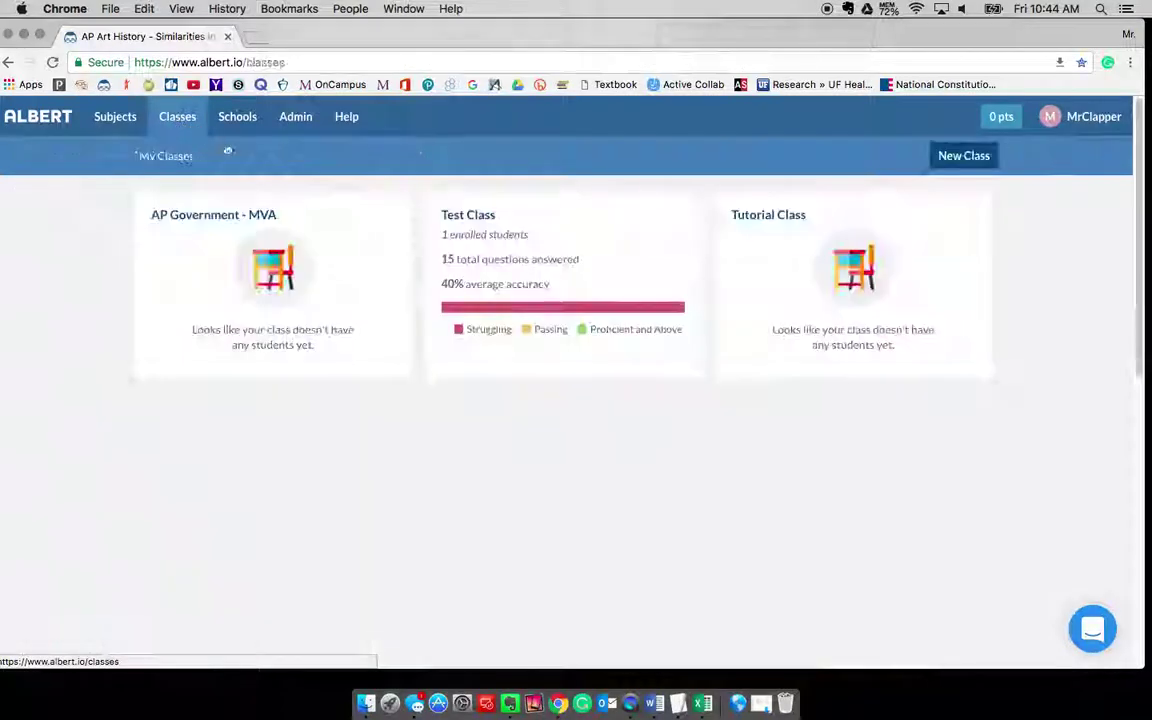
left_click(650, 377)
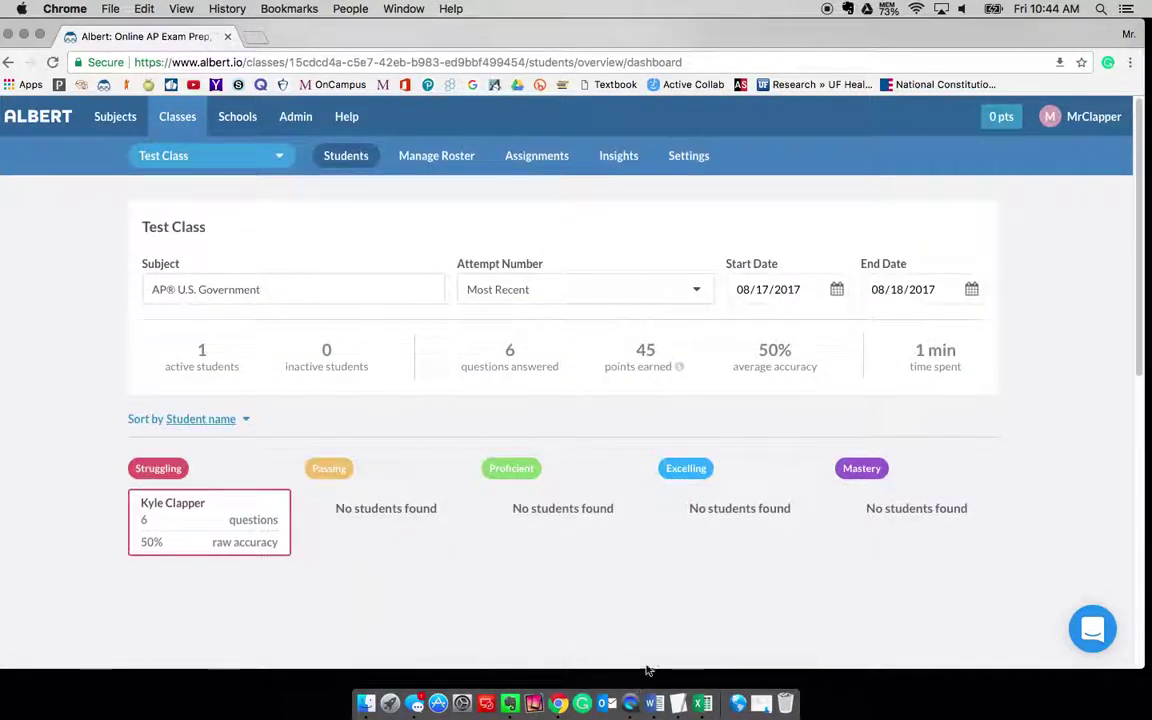
left_click(206, 537)
scroll(495, 478, "down", 10)
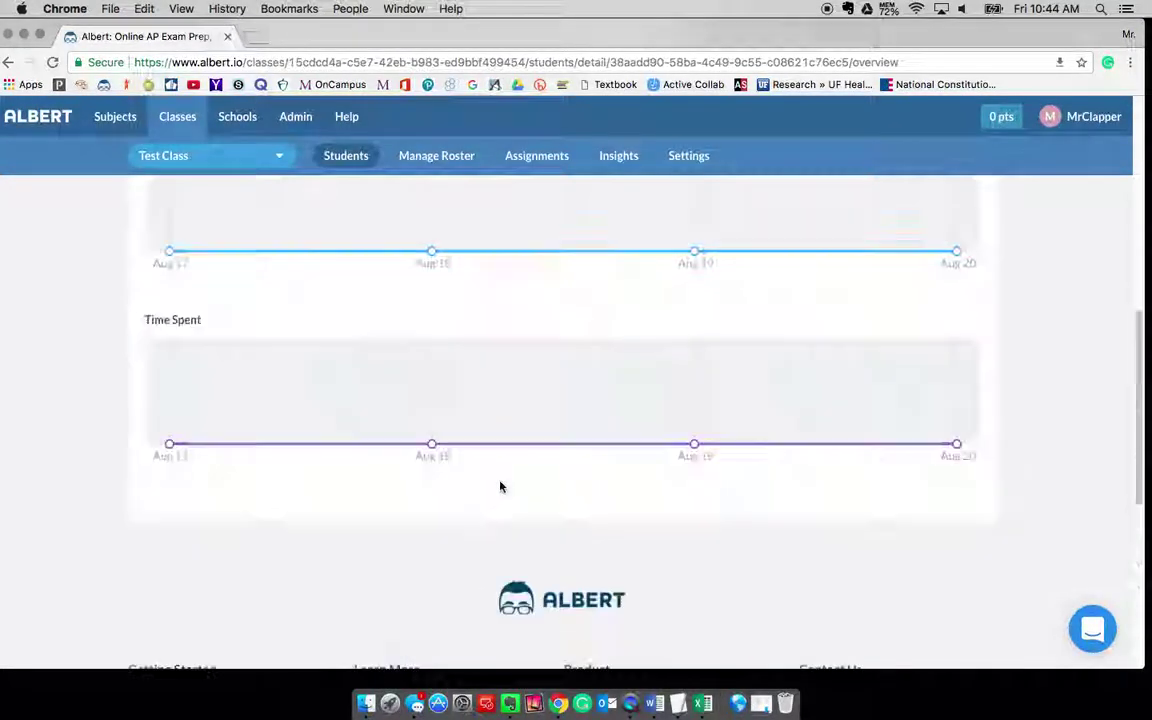
scroll(501, 487, "up", 8)
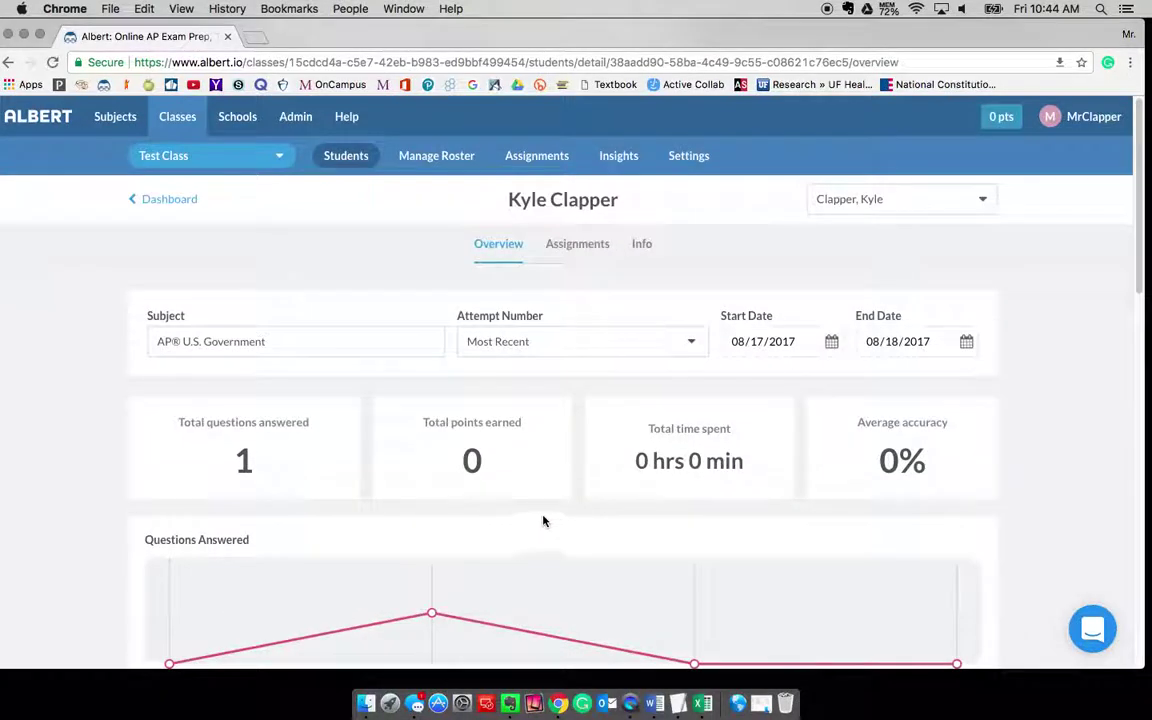
left_click(579, 244)
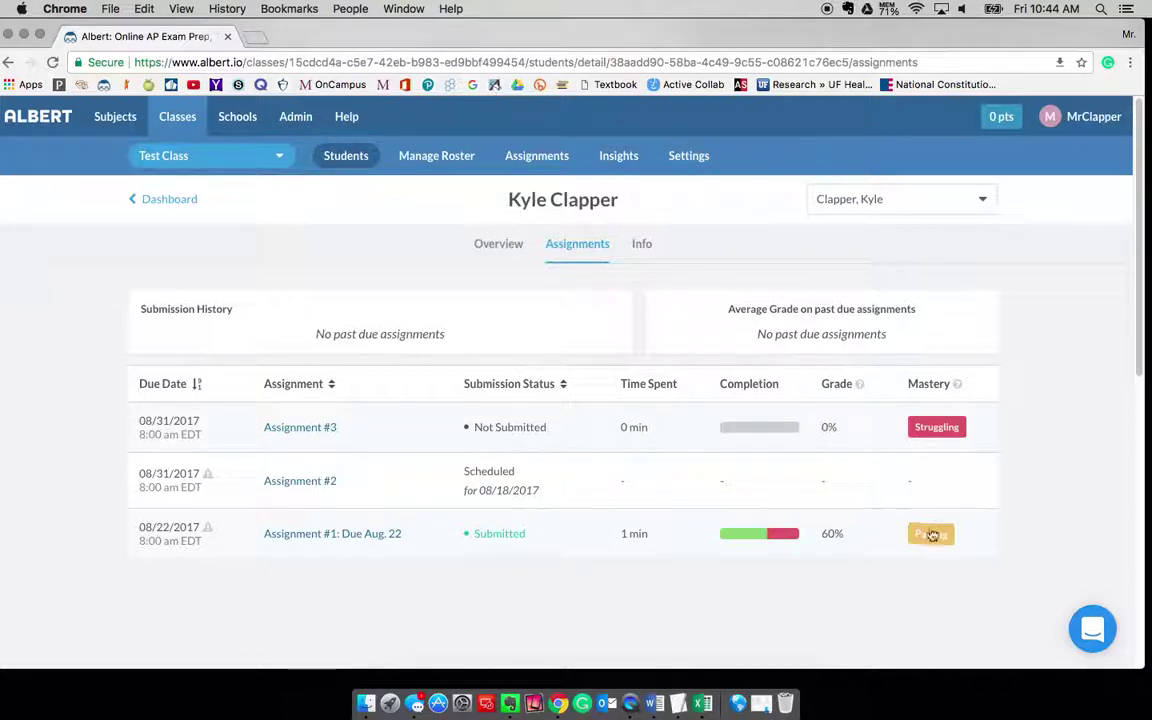
Look through the Test Class's roster management, assignments, insights and settings pages
left_click(432, 160)
left_click(535, 162)
left_click(620, 170)
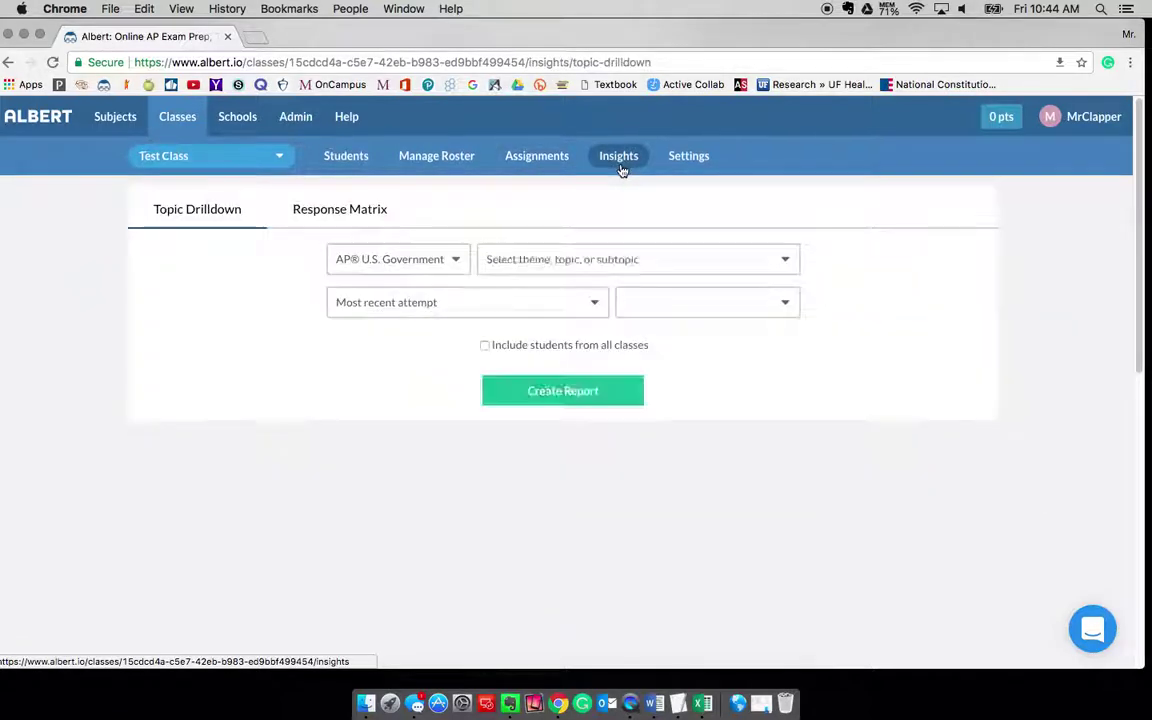
left_click(694, 160)
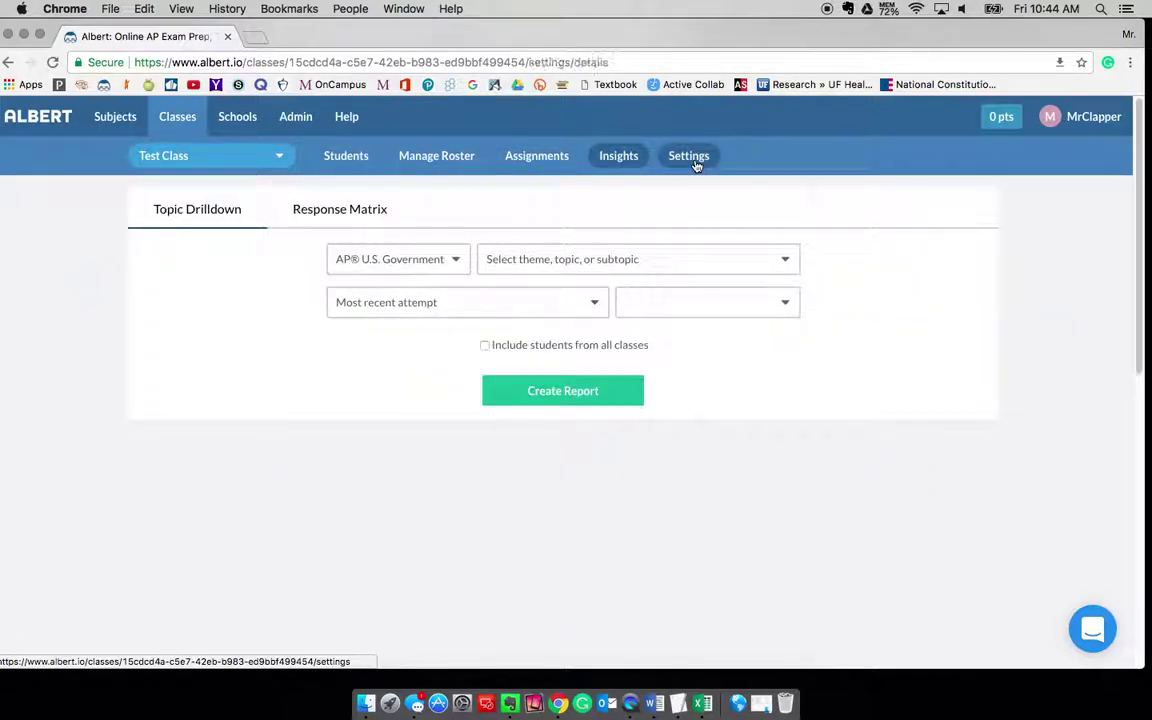